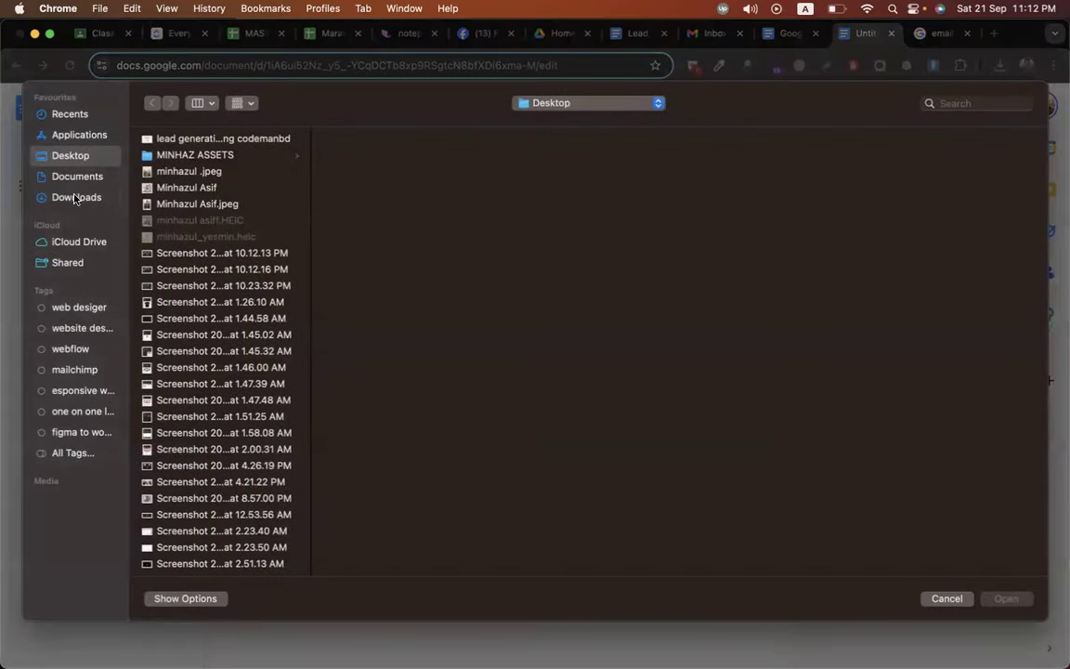
- Insert the 1.png screenshot from Downloads and name the document 'google search'
{"action": "left_click", "coordinate": [77, 197]}
{"action": "key", "text": "Return"}
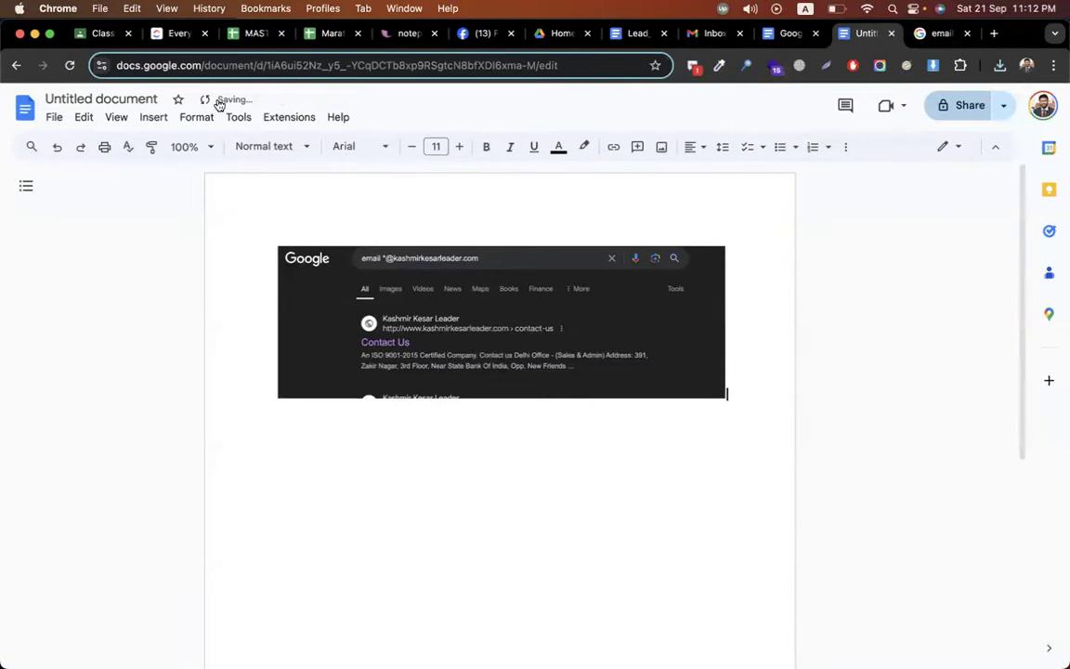
{"action": "left_click", "coordinate": [967, 109]}
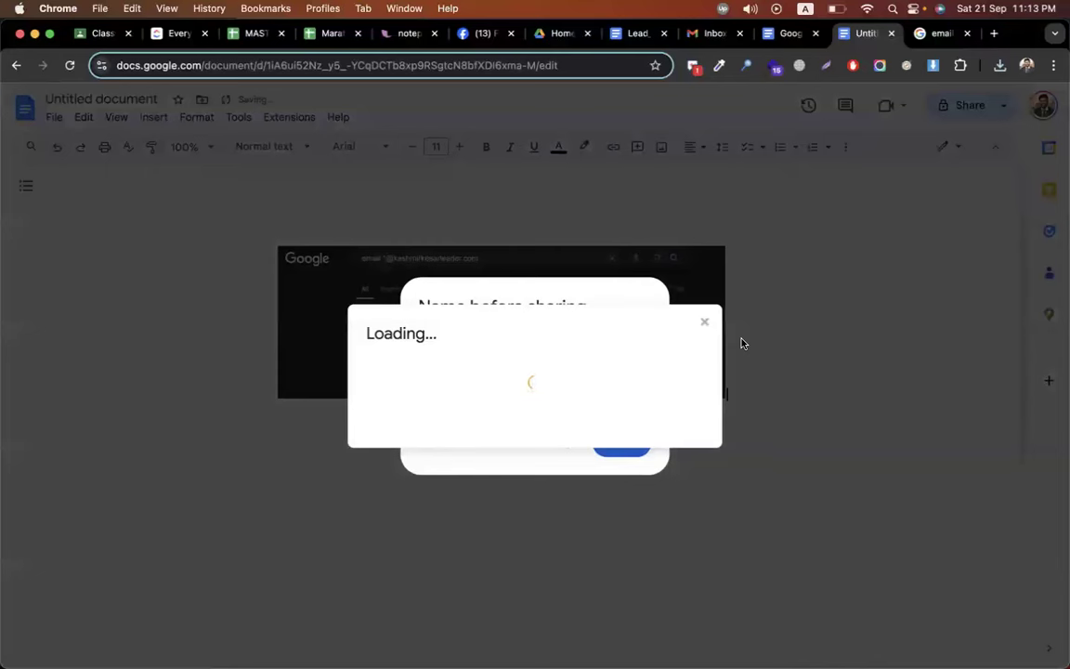
{"action": "left_click", "coordinate": [704, 323]}
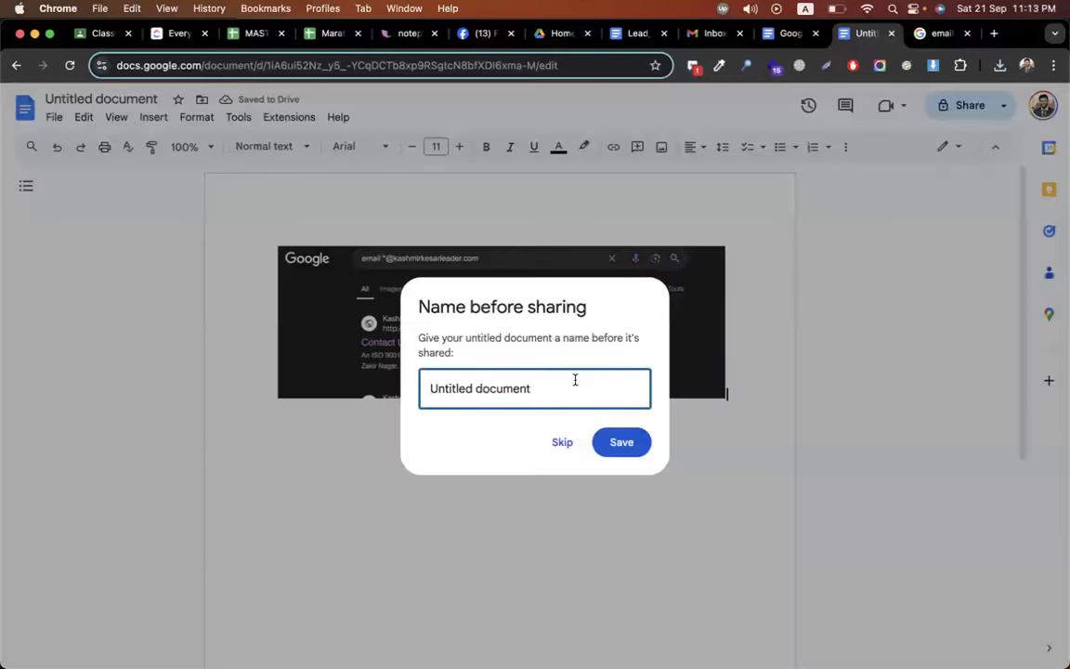
{"action": "type", "text": "a"}
{"action": "key", "text": "super+a"}
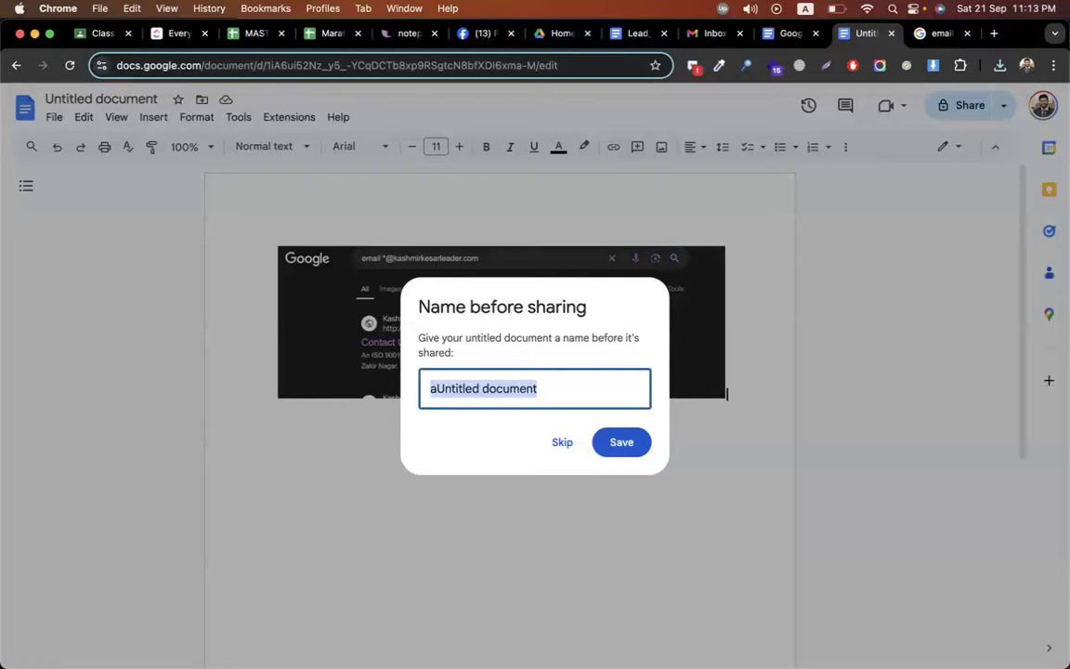
{"action": "type", "text": "goog"}
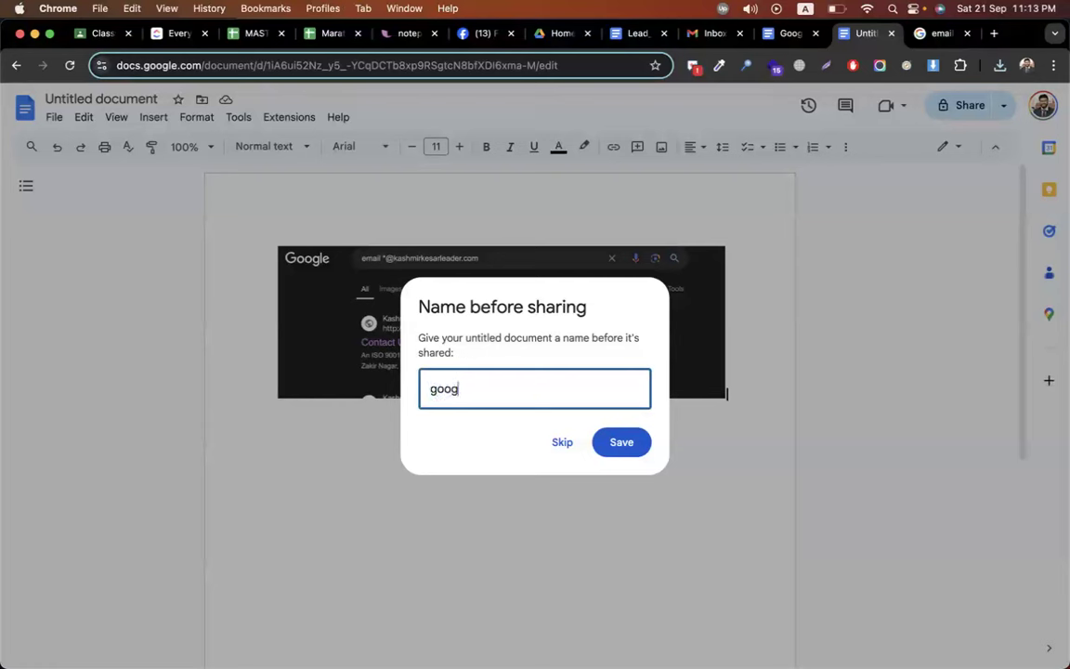
{"action": "type", "text": "le searcg"}
{"action": "key", "text": "BackSpace"}
{"action": "type", "text": "h"}
{"action": "key", "text": "Return"}
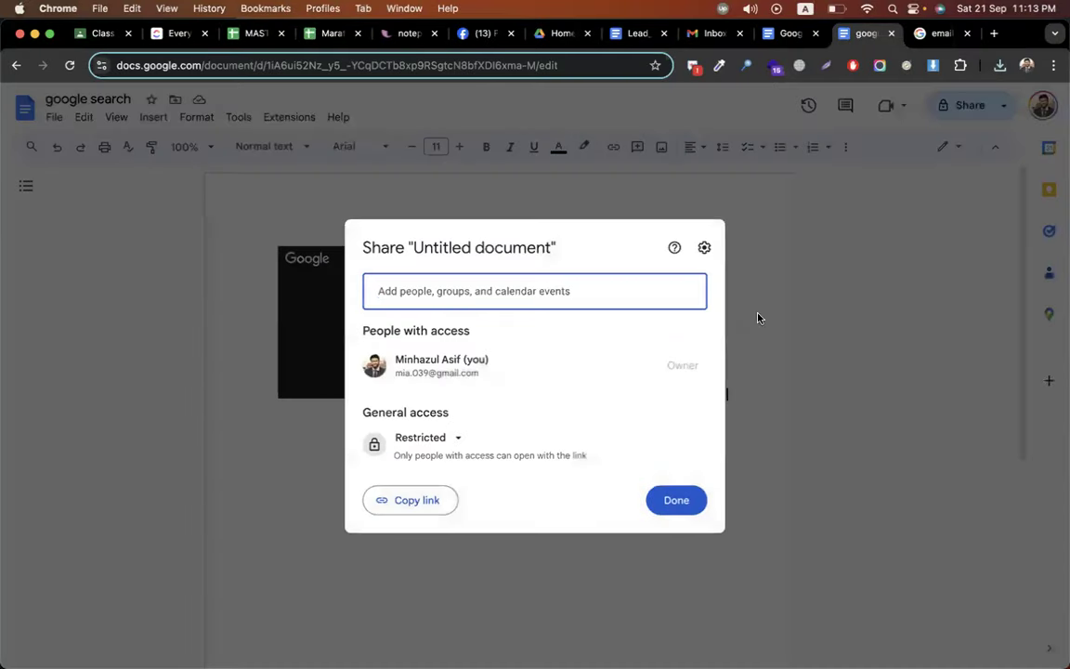
- Make the document viewable by anyone with the link and copy its link
{"action": "left_click", "coordinate": [462, 445]}
{"action": "left_click", "coordinate": [485, 506]}
{"action": "left_click", "coordinate": [427, 502]}
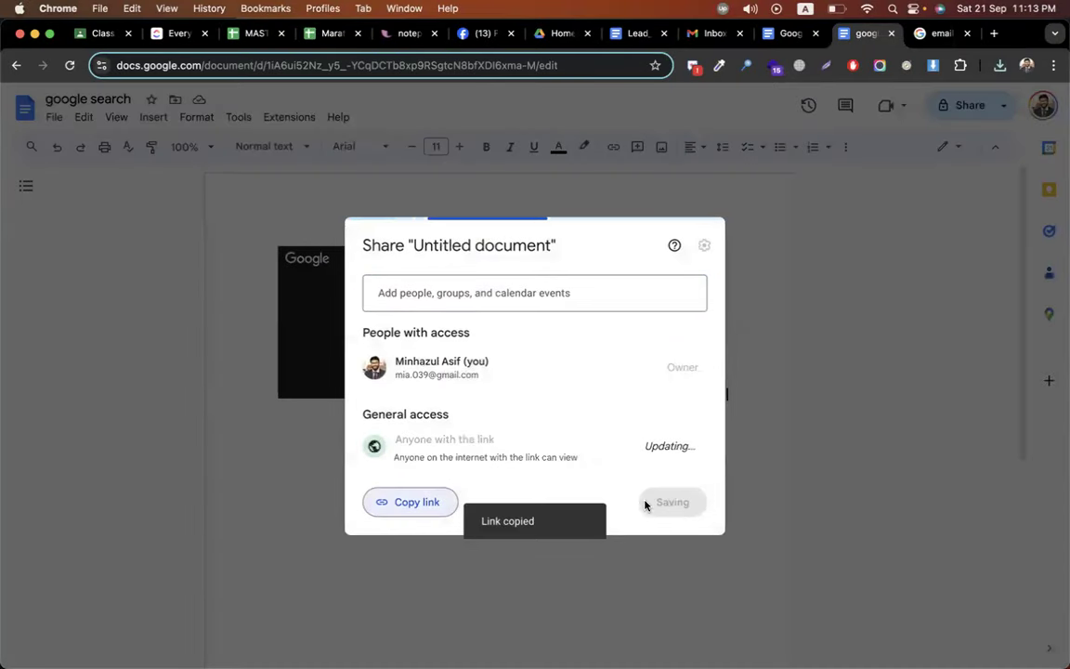
{"action": "left_click", "coordinate": [633, 34]}
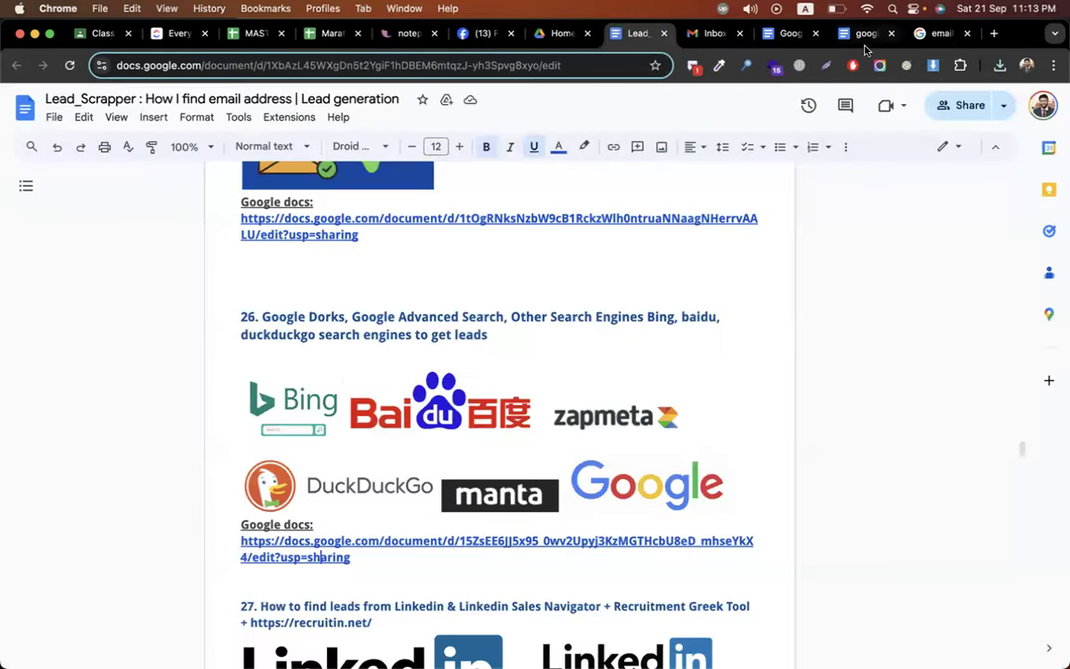
{"action": "left_click", "coordinate": [845, 35]}
{"action": "left_click", "coordinate": [374, 57]}
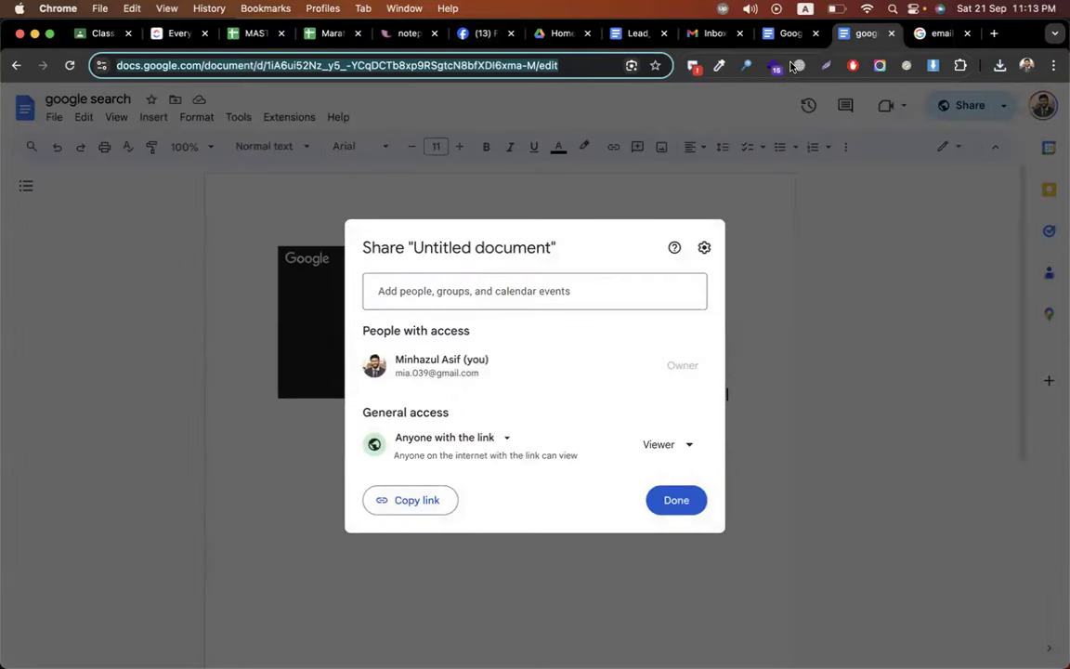
{"action": "left_click", "coordinate": [776, 39]}
{"action": "left_click", "coordinate": [471, 66]}
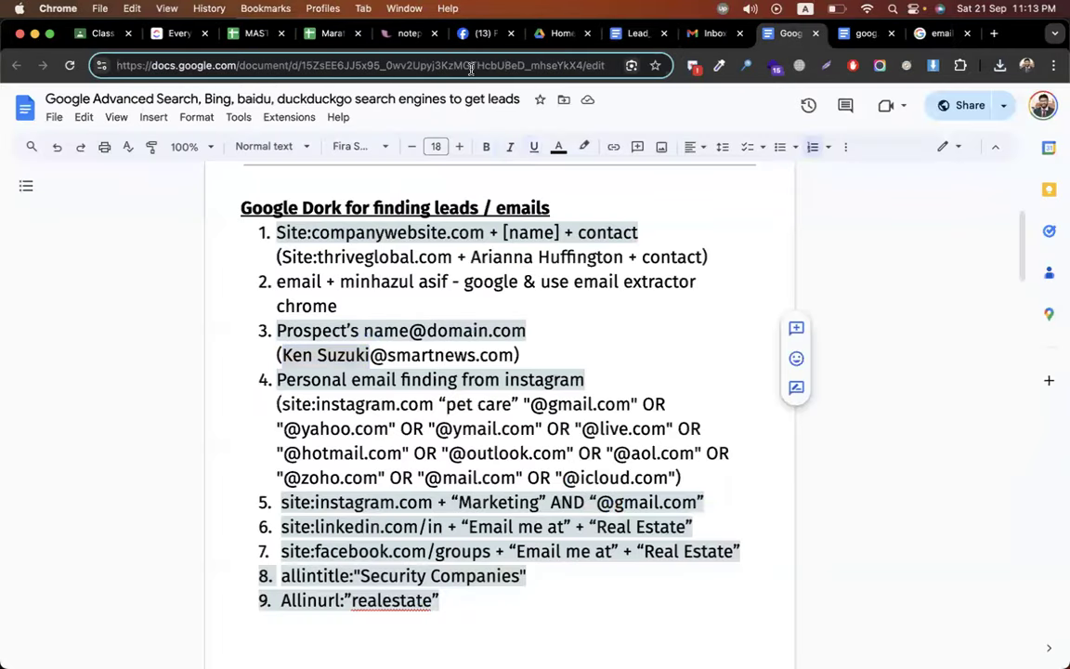
- Start a new topic in the Lead Generation classwork, typing '*** Googl'
{"action": "left_click", "coordinate": [102, 34]}
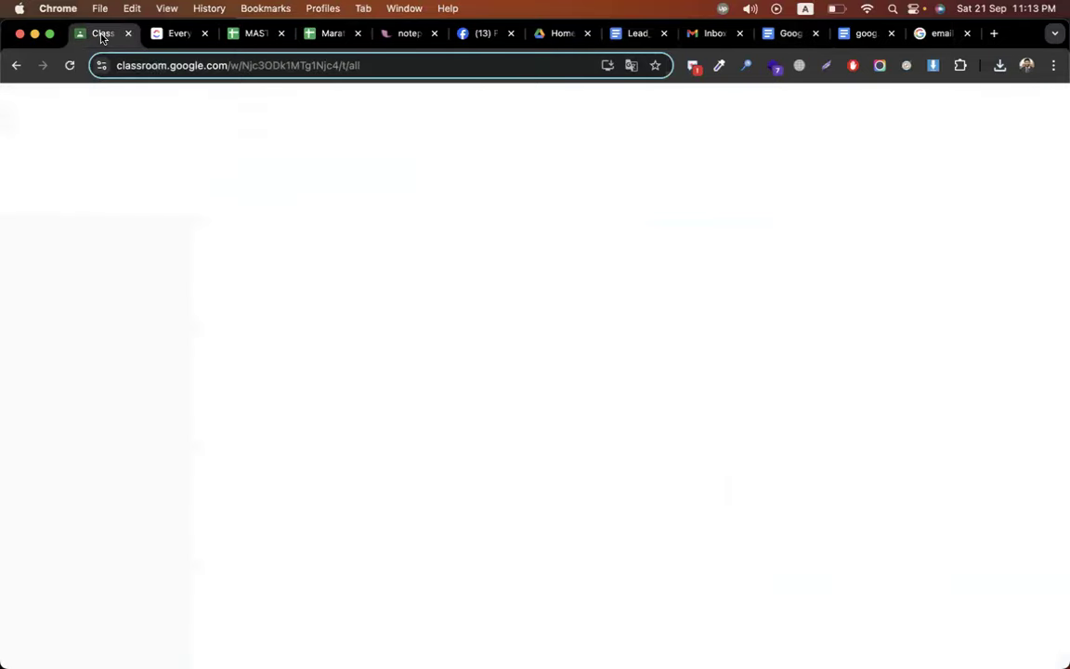
{"action": "left_click", "coordinate": [407, 199]}
{"action": "left_click", "coordinate": [431, 431]}
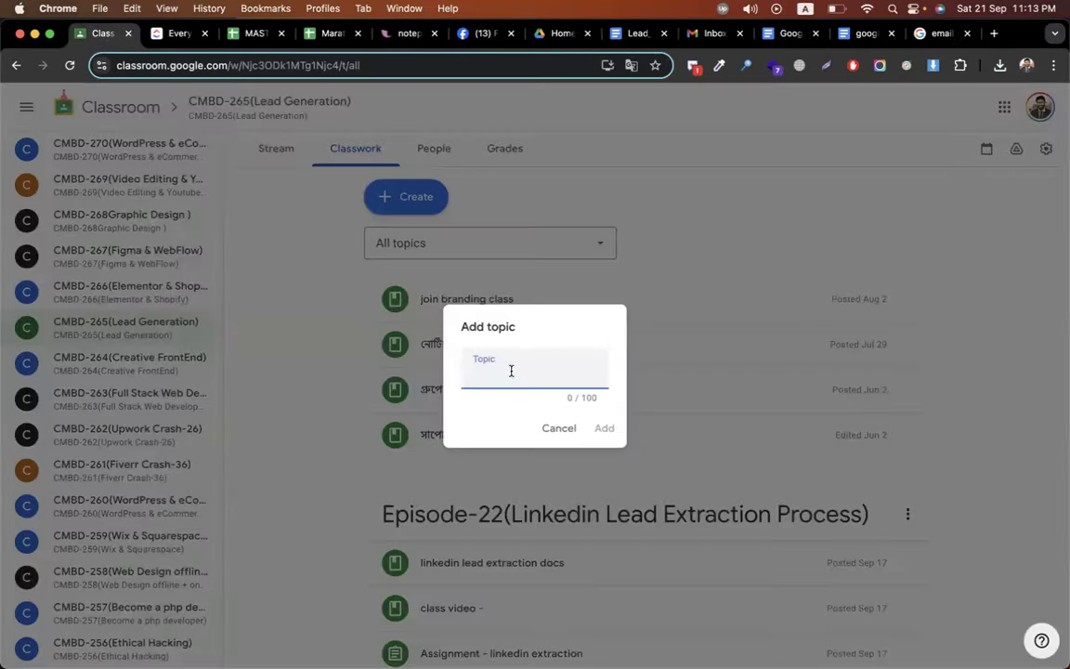
{"action": "type", "text": "*** Googl"}
- Copy the 'Google Dorks, Google Advanced Search, Other Search Engines' heading from the Google Advanced Search doc
{"action": "left_click", "coordinate": [637, 33]}
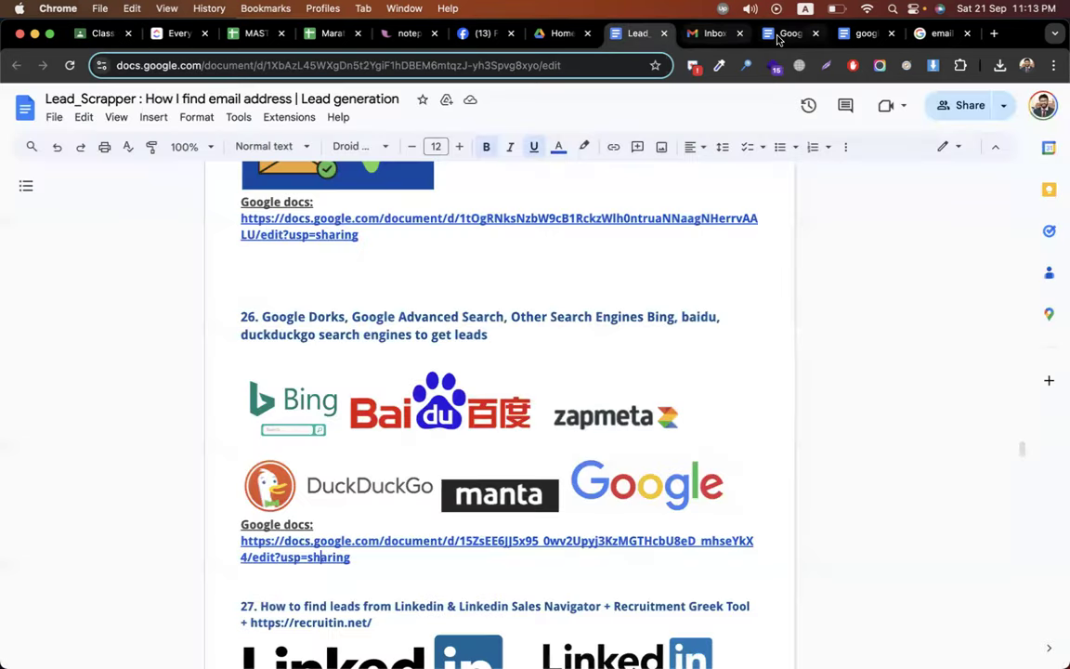
{"action": "left_click", "coordinate": [787, 33]}
{"action": "scroll", "coordinate": [559, 322], "scroll_direction": "up", "scroll_amount": 3}
{"action": "scroll", "coordinate": [509, 375], "scroll_direction": "down", "scroll_amount": 4}
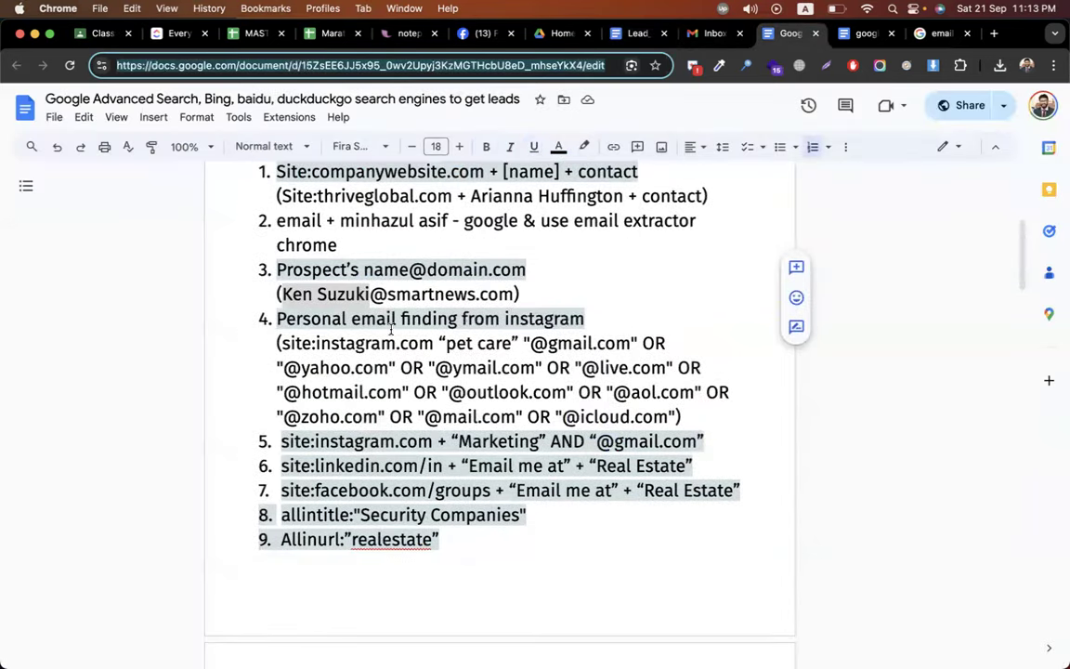
{"action": "mouse_move", "coordinate": [282, 293]}
{"action": "left_mouse_down"}
{"action": "mouse_move", "coordinate": [490, 294]}
{"action": "mouse_move", "coordinate": [288, 298]}
{"action": "left_mouse_up"}
{"action": "key", "text": "super+z"}
{"action": "scroll", "coordinate": [284, 297], "scroll_direction": "up", "scroll_amount": 5}
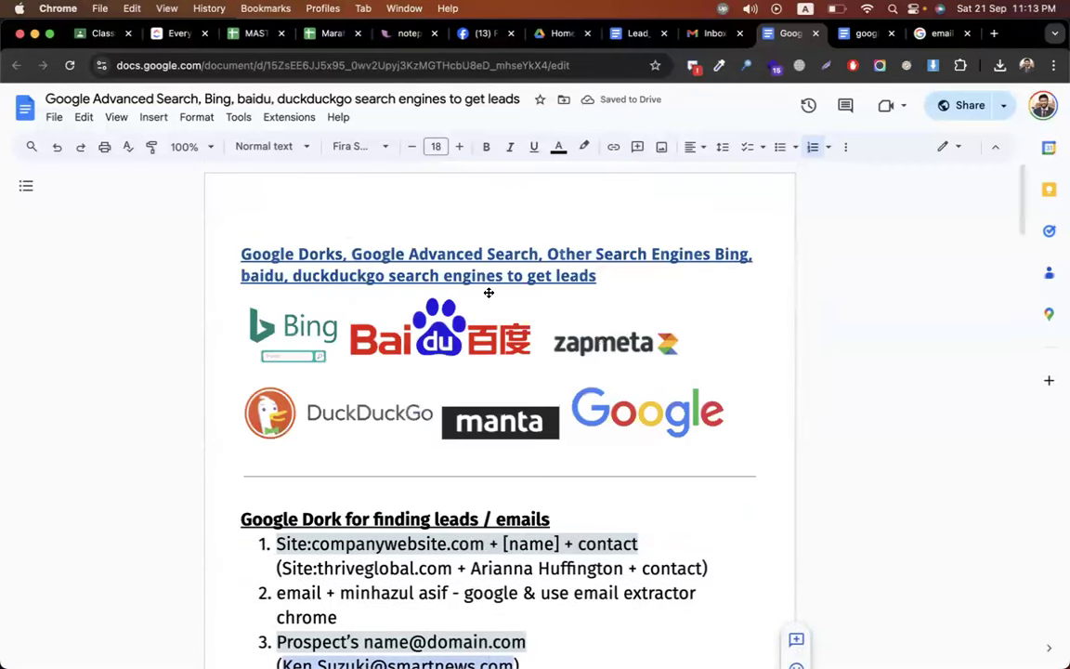
{"action": "left_click", "coordinate": [541, 256]}
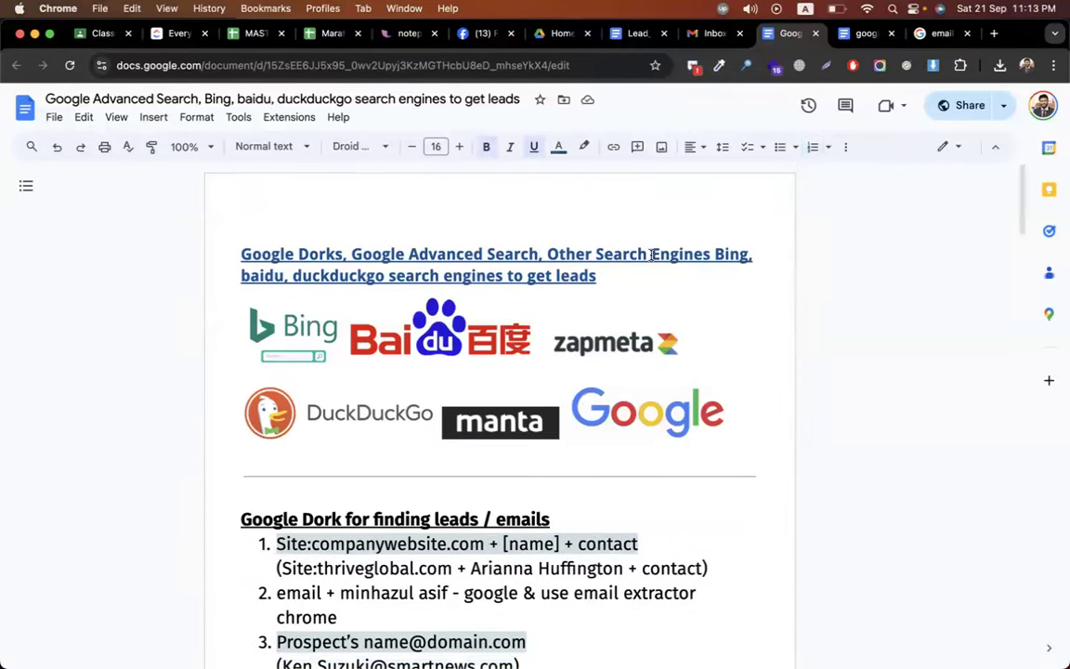
{"action": "left_click_drag", "start_coordinate": [711, 255], "coordinate": [240, 255]}
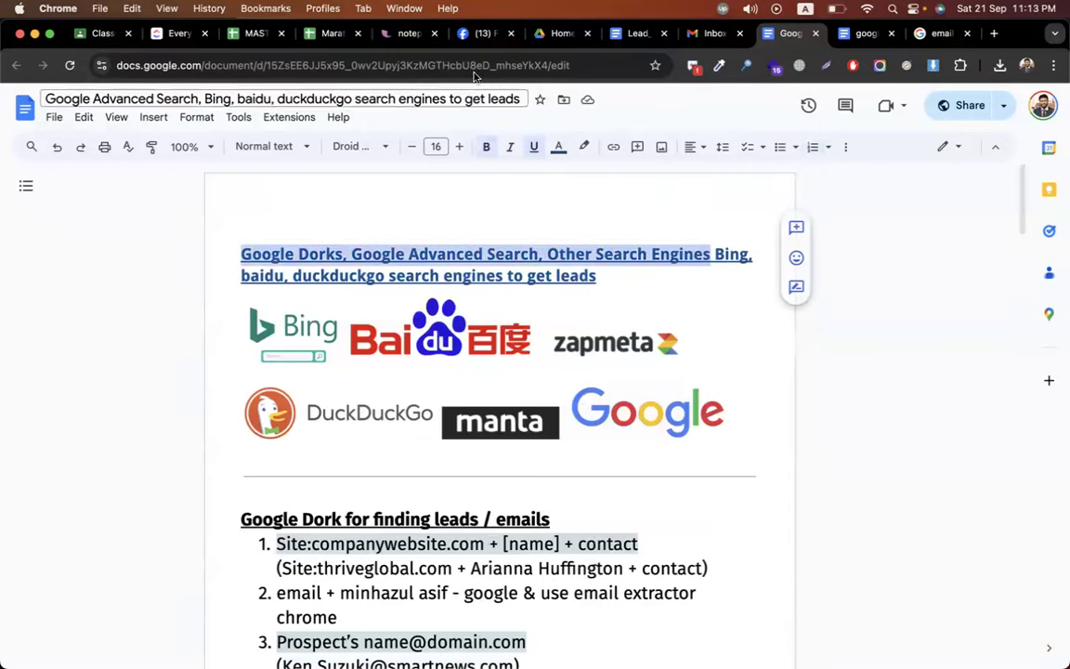
- Paste the heading as the topic name, use '&' before Other, and save the topic
{"action": "left_click", "coordinate": [100, 33]}
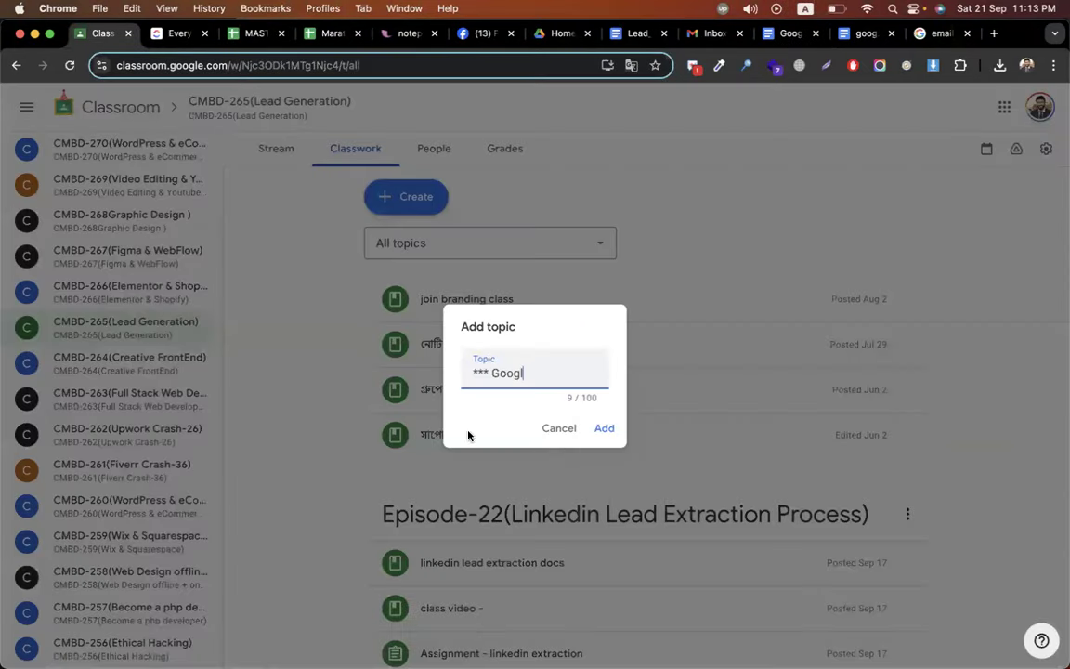
{"action": "double_click", "coordinate": [506, 372]}
{"action": "key", "text": "super+v"}
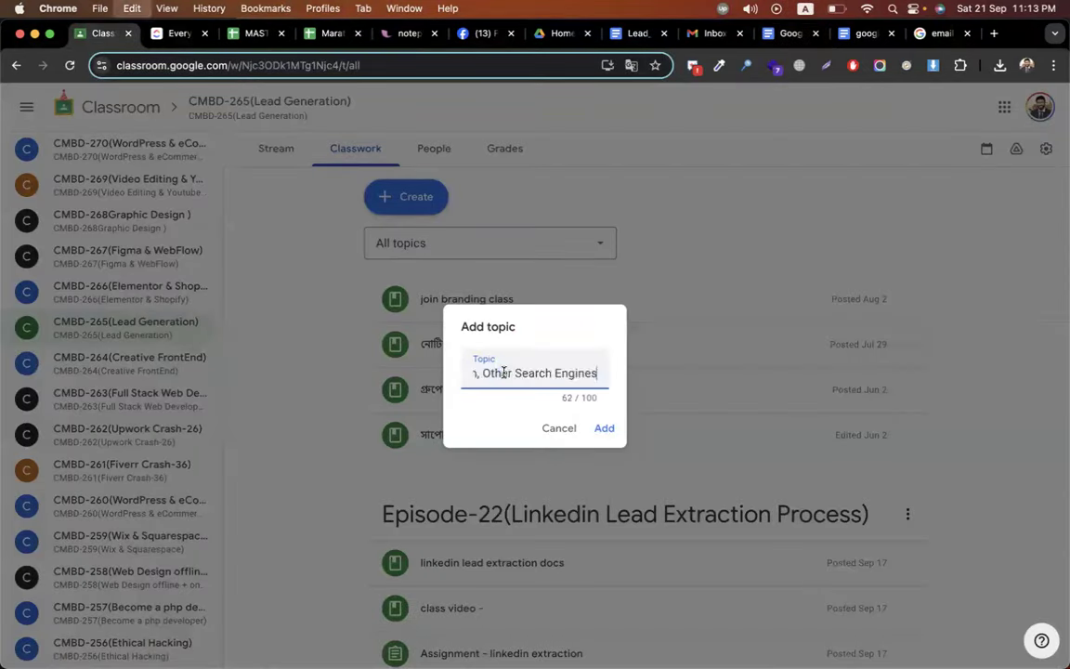
{"action": "left_click", "coordinate": [482, 372]}
{"action": "key", "text": "BackSpace"}
{"action": "key", "text": "BackSpace"}
{"action": "type", "text": "&"}
{"action": "key", "text": "Return"}
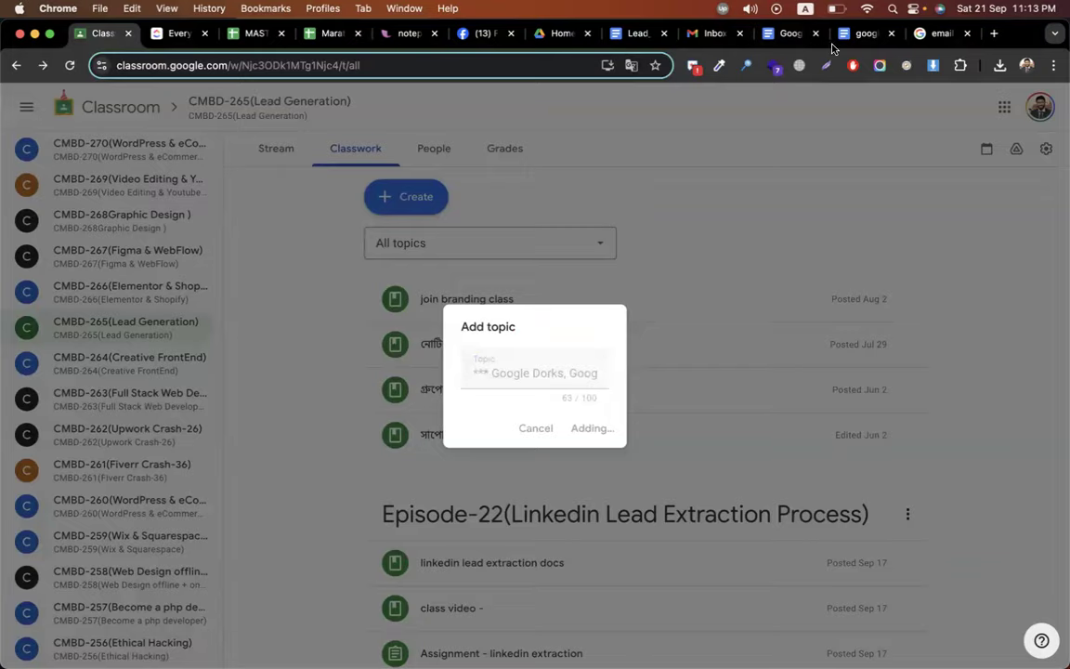
{"action": "left_click", "coordinate": [847, 33]}
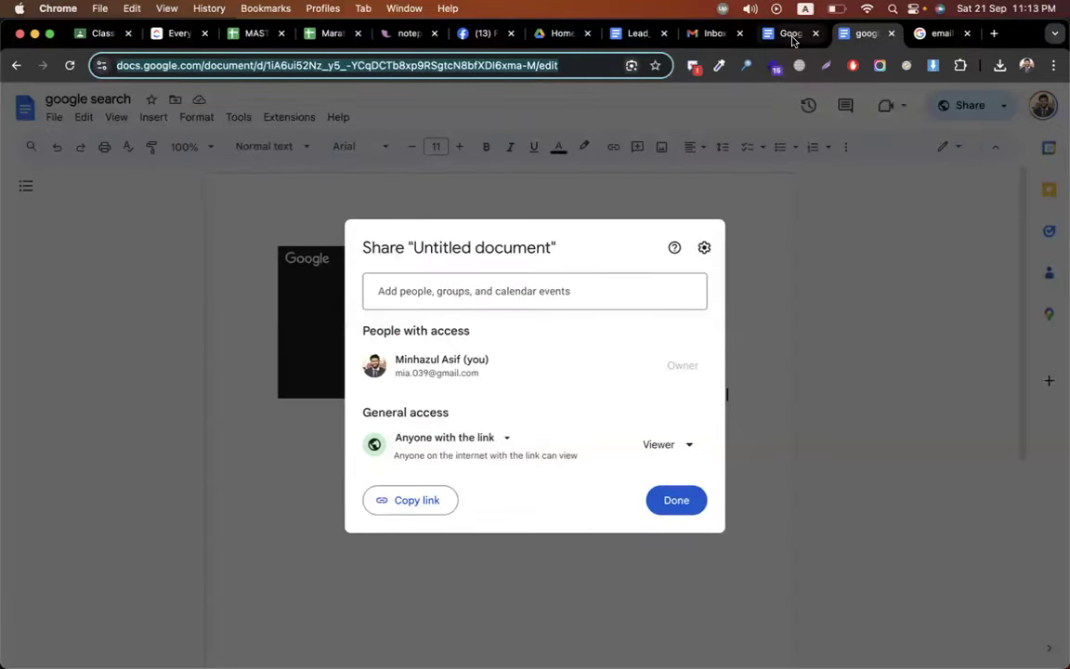
{"action": "left_click", "coordinate": [790, 34]}
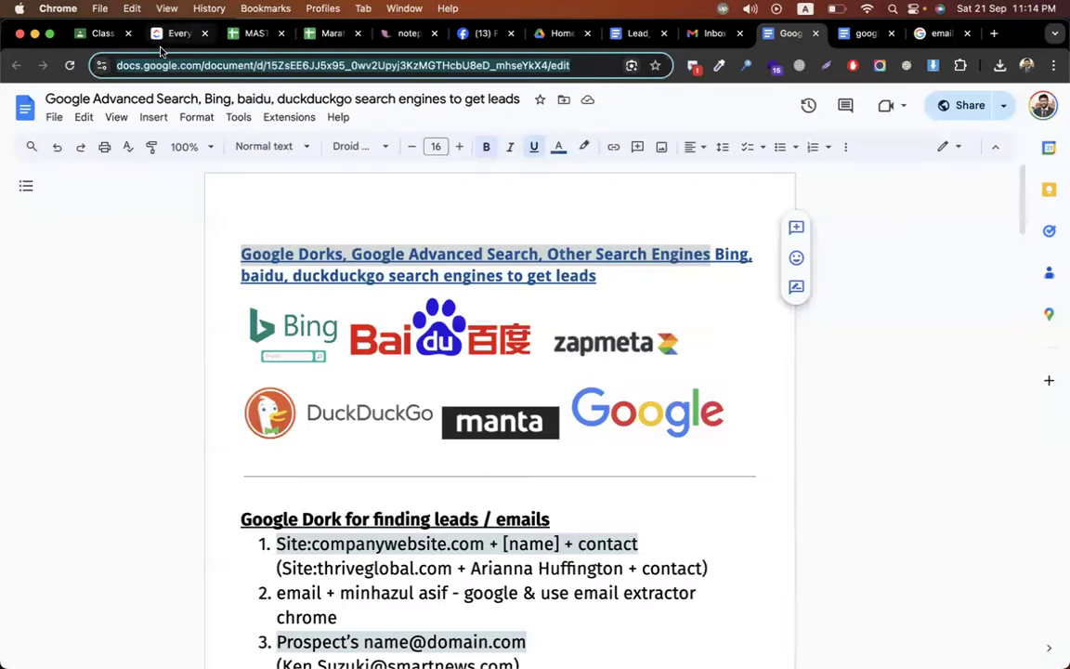
{"action": "left_click", "coordinate": [93, 37]}
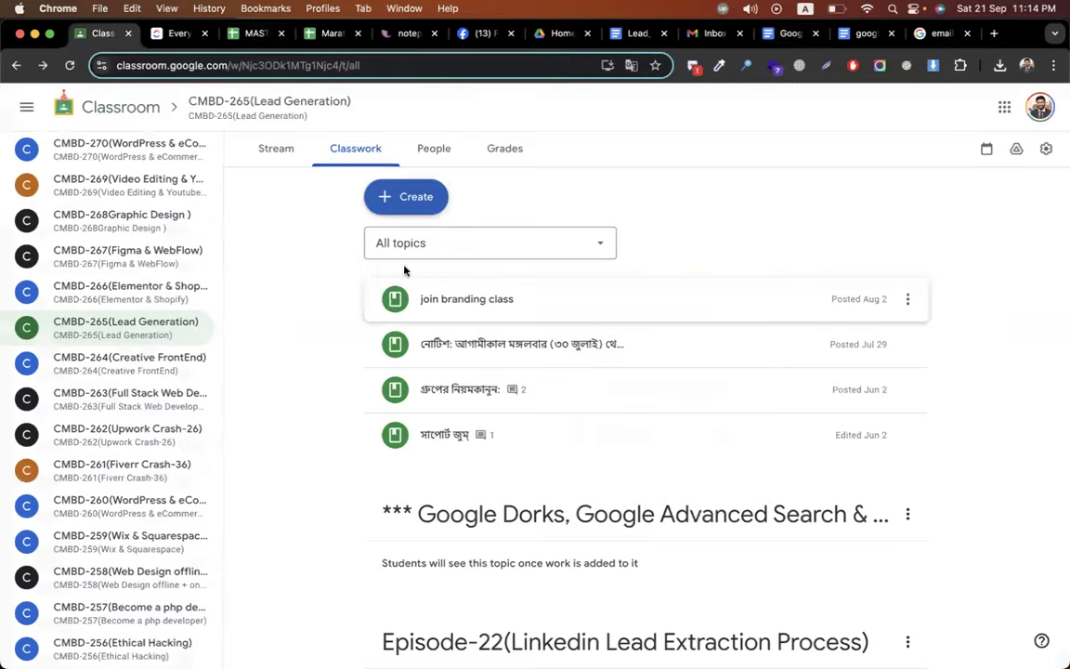
- Create a 'Get sheet' material with the Docs link in its description, under the Google Dorks topic
{"action": "left_click", "coordinate": [376, 199]}
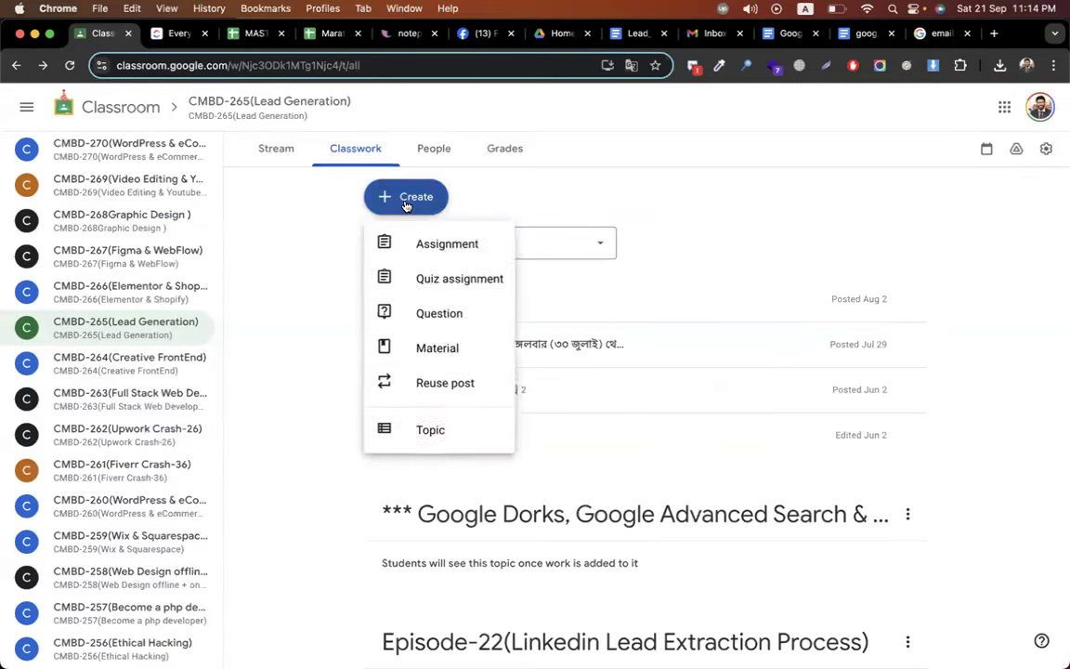
{"action": "left_click", "coordinate": [454, 353]}
{"action": "type", "text": "Get sheet"}
{"action": "left_click", "coordinate": [380, 304]}
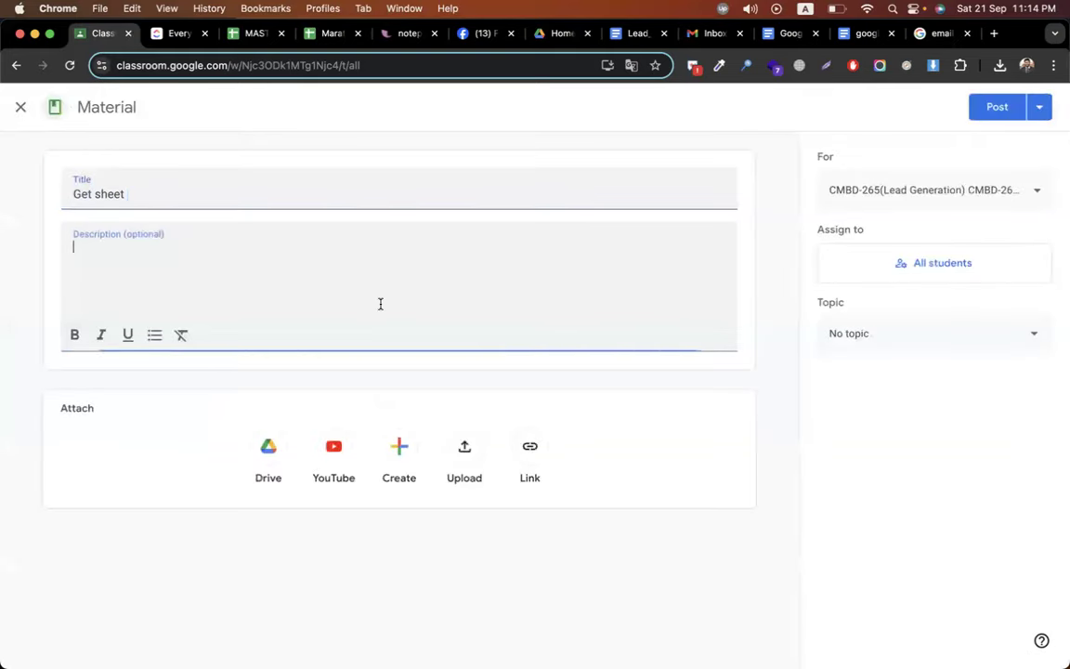
{"action": "left_click", "coordinate": [910, 336]}
{"action": "scroll", "coordinate": [917, 482], "scroll_direction": "down", "scroll_amount": 5}
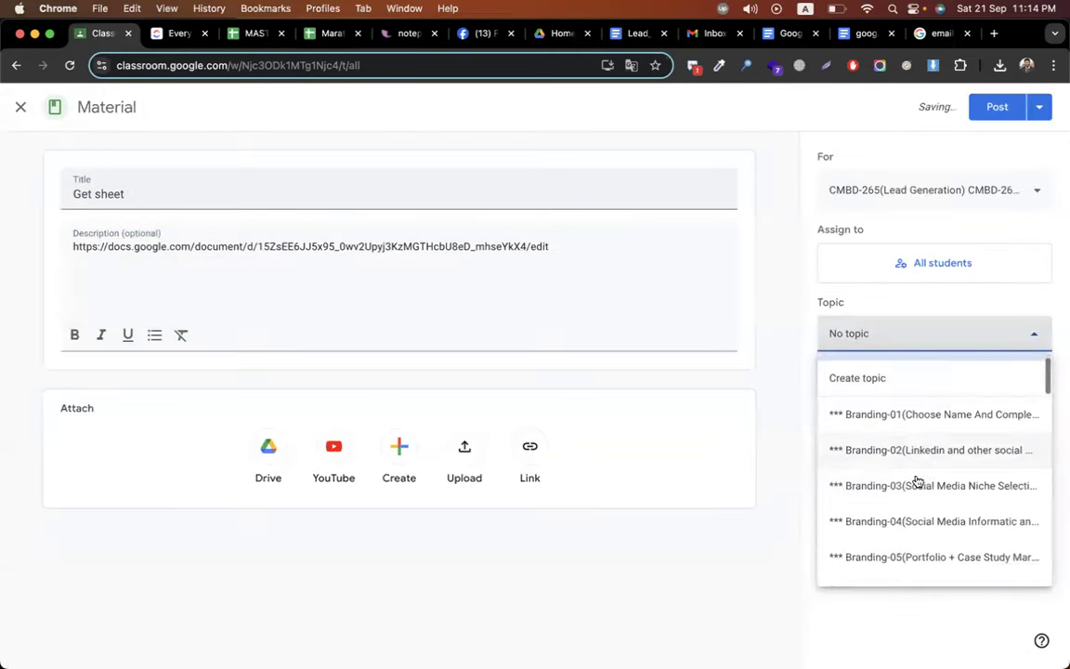
{"action": "left_click", "coordinate": [916, 482]}
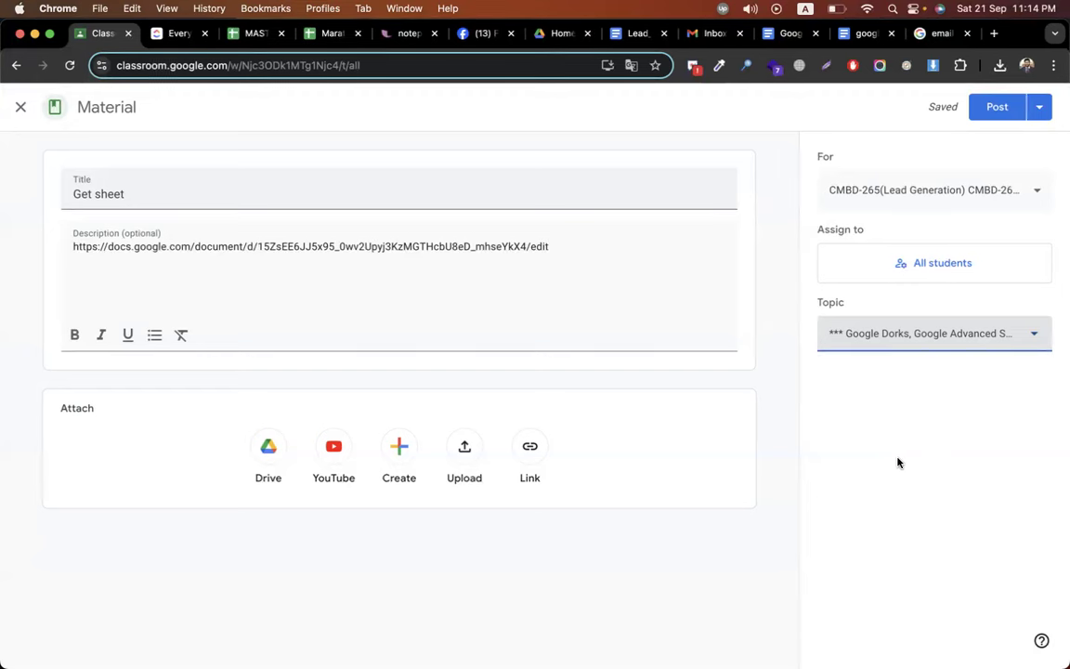
- Add the CMBD-274 class alongside CMBD-265 and post the material
{"action": "left_click", "coordinate": [880, 195]}
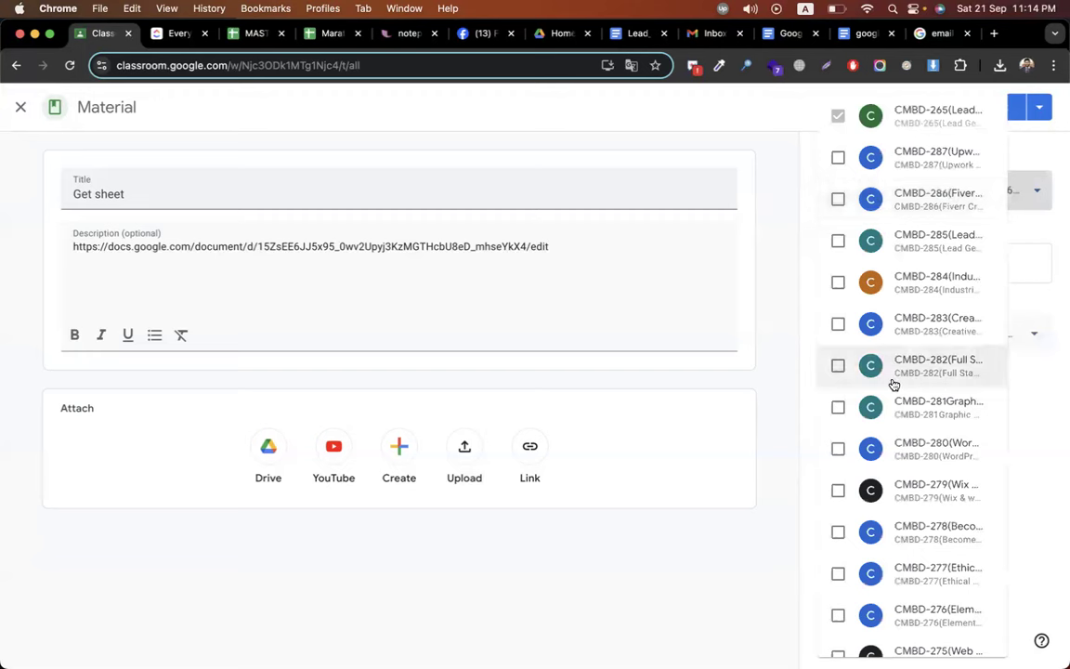
{"action": "scroll", "coordinate": [894, 384], "scroll_direction": "down", "scroll_amount": 5}
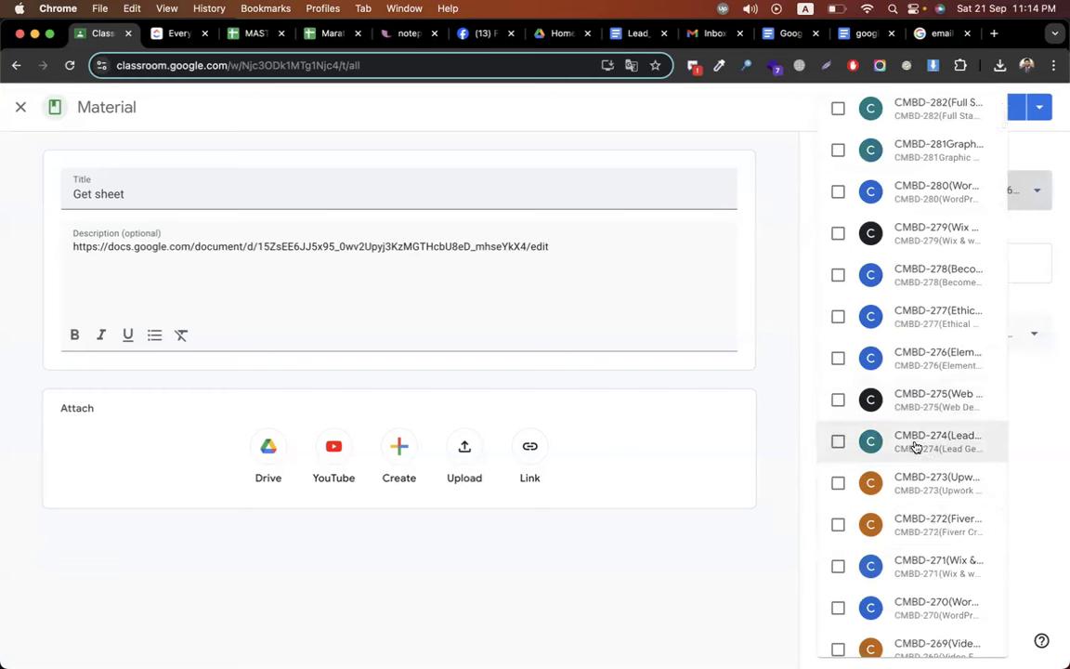
{"action": "left_click", "coordinate": [916, 446]}
{"action": "left_click", "coordinate": [781, 397]}
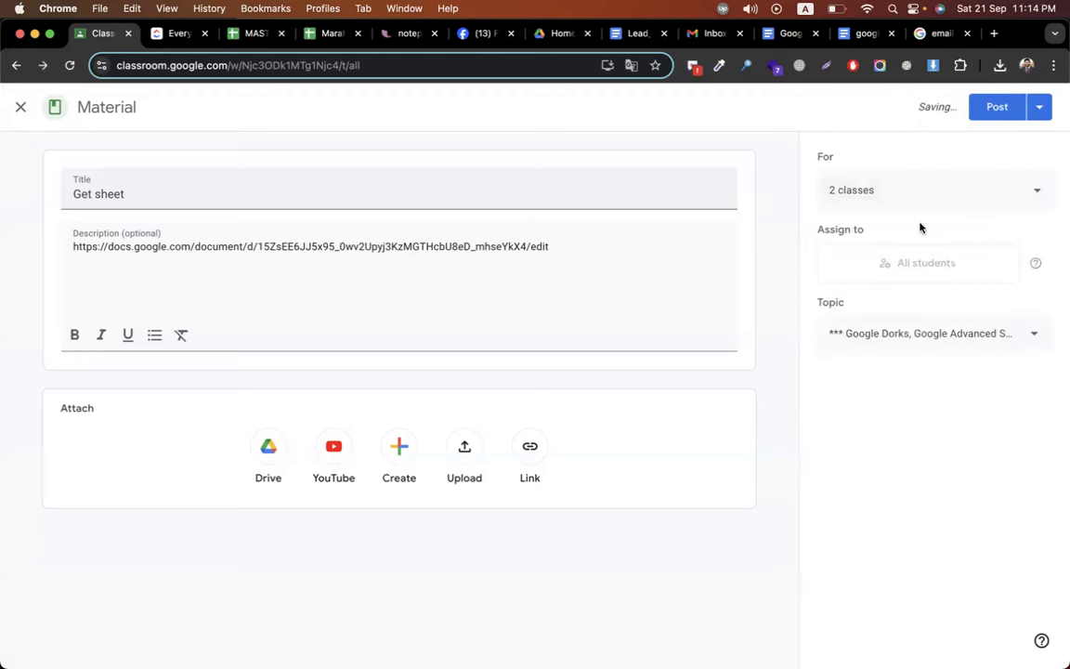
{"action": "left_click", "coordinate": [997, 110]}
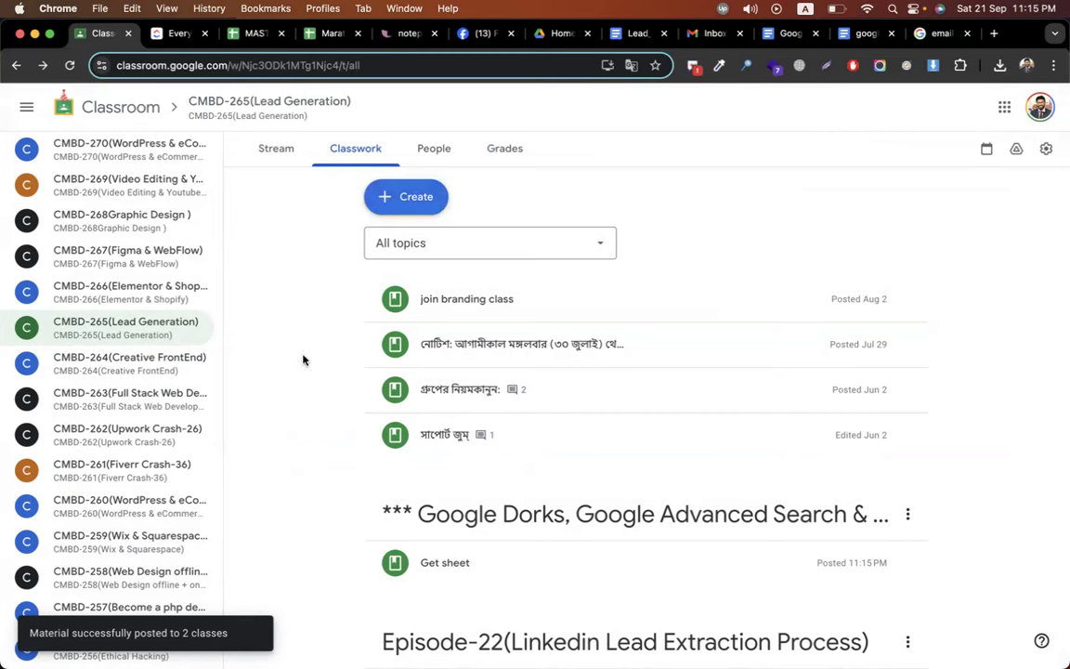
- Create a new assignment and type 'Assignment -' as its title
{"action": "left_click", "coordinate": [405, 201]}
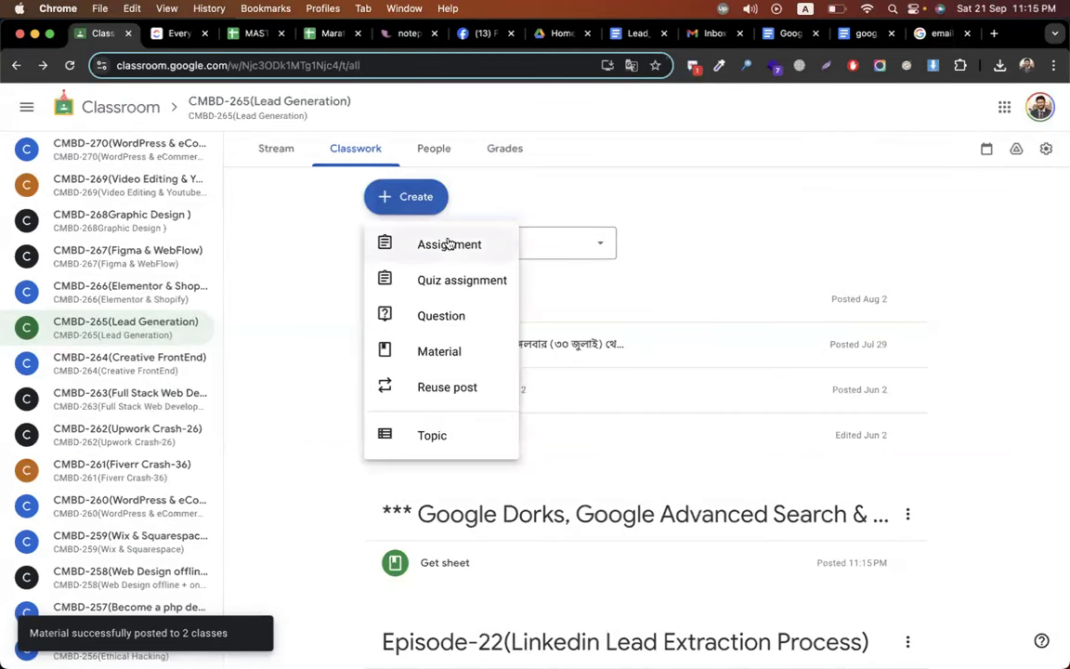
{"action": "left_click", "coordinate": [233, 293]}
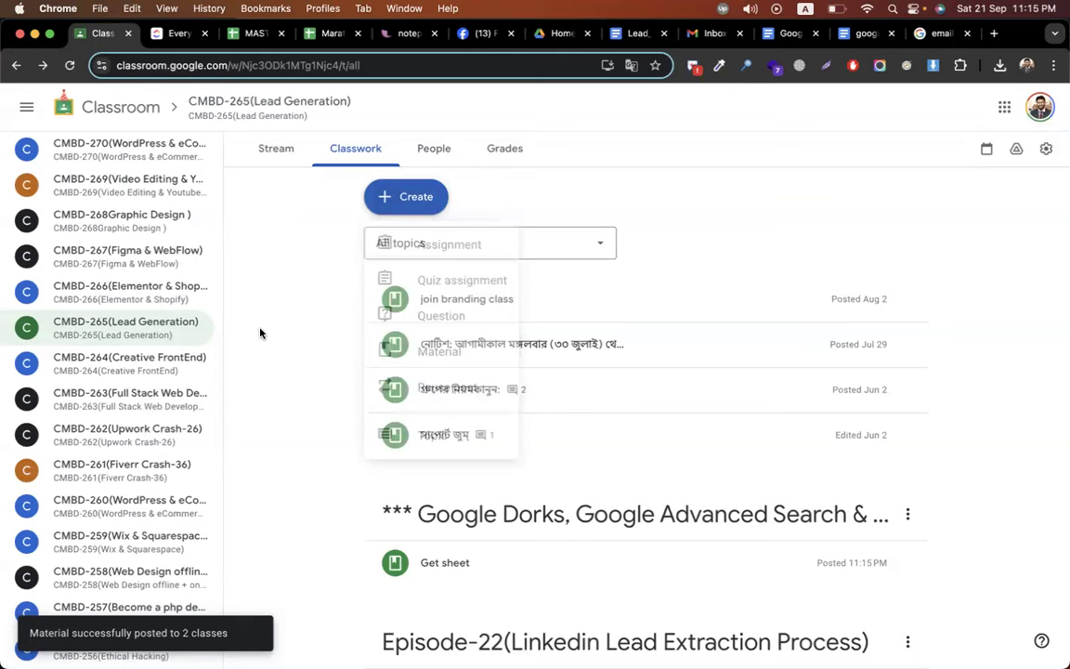
{"action": "left_click", "coordinate": [409, 202]}
{"action": "left_click", "coordinate": [318, 305]}
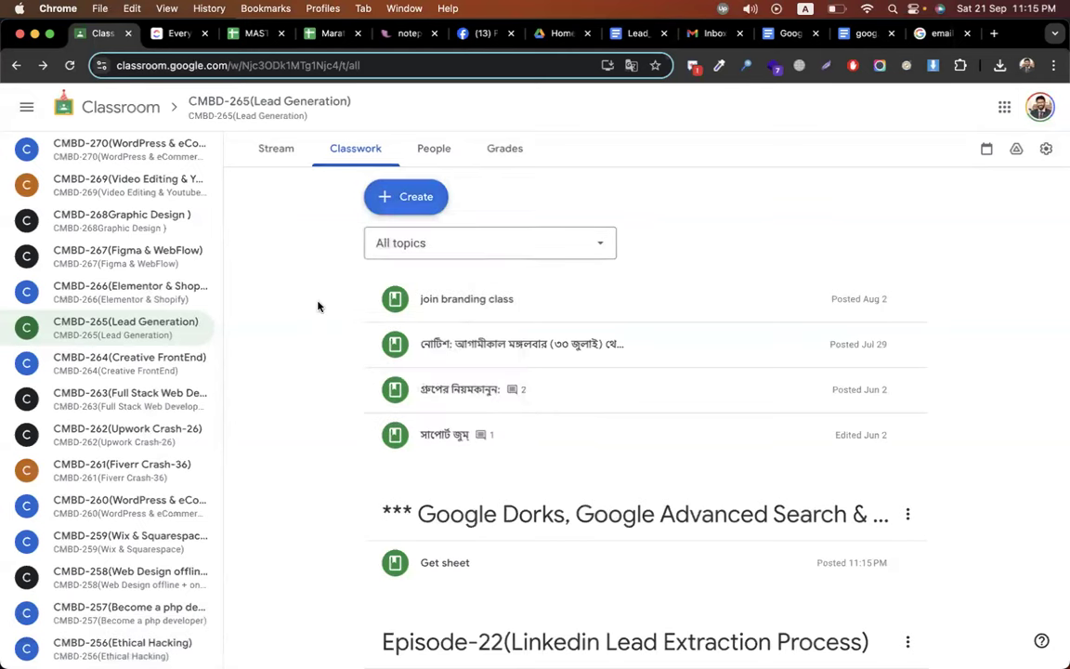
{"action": "left_click", "coordinate": [418, 201]}
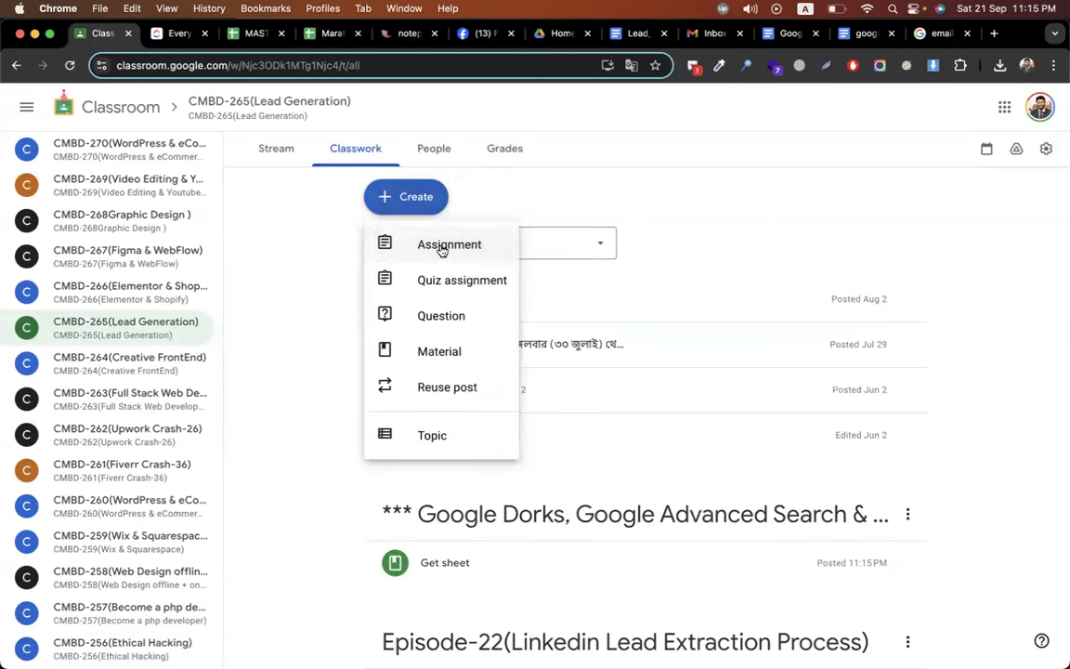
{"action": "left_click", "coordinate": [440, 246]}
{"action": "type", "text": "Assi"}
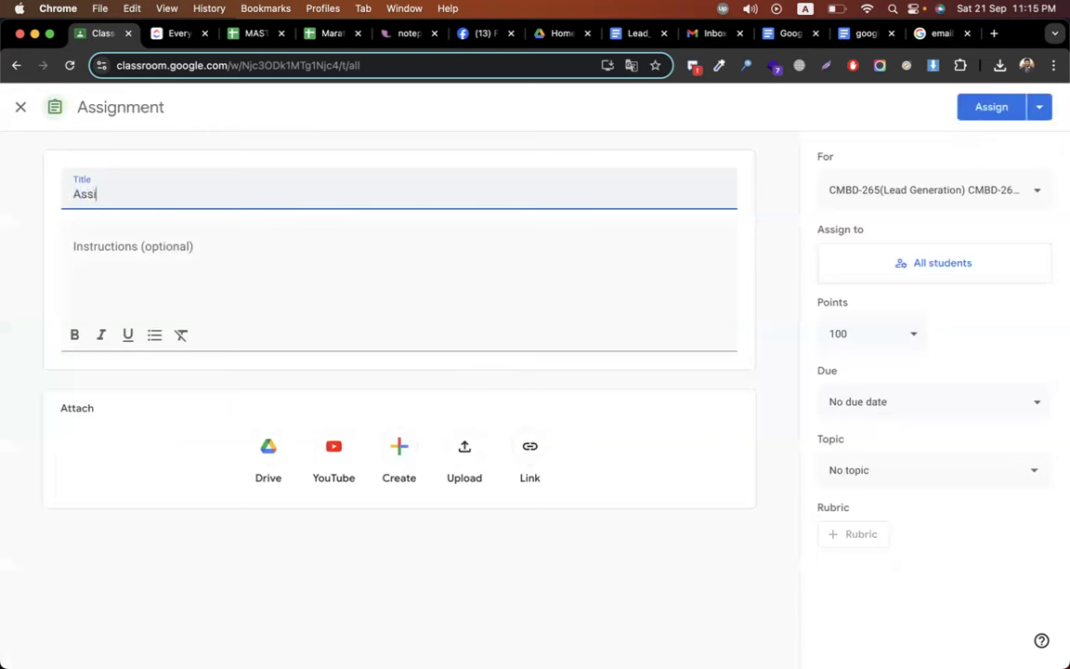
{"action": "type", "text": "gnment -"}
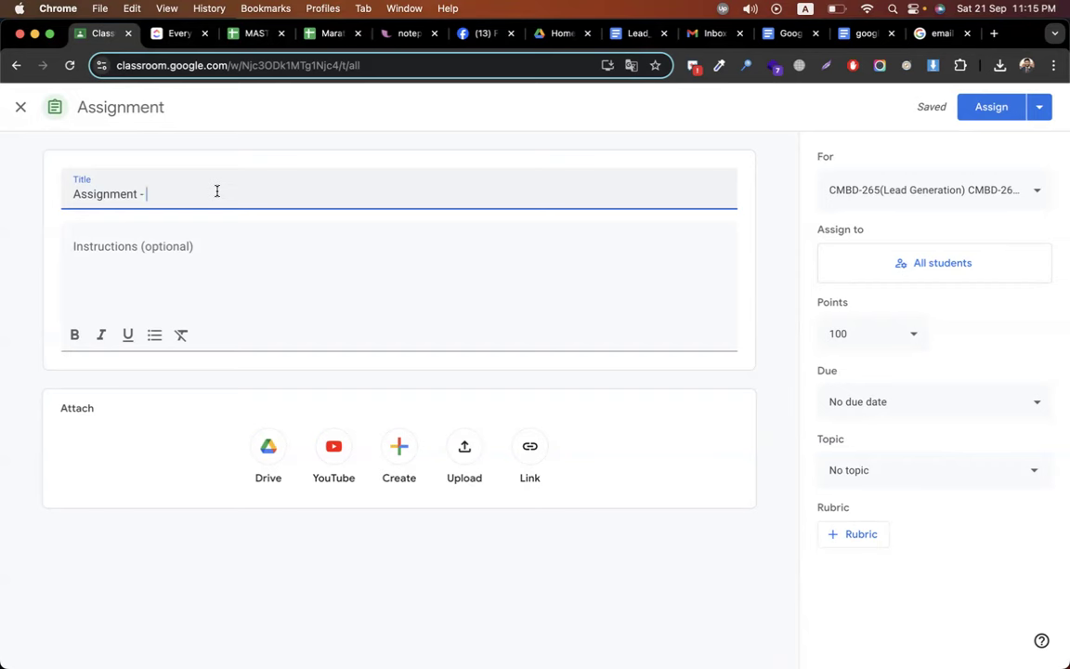
{"action": "left_click", "coordinate": [929, 33]}
- Search for leadstal and open the LeadStal website
{"action": "left_click", "coordinate": [379, 65]}
{"action": "type", "text": "leadstal"}
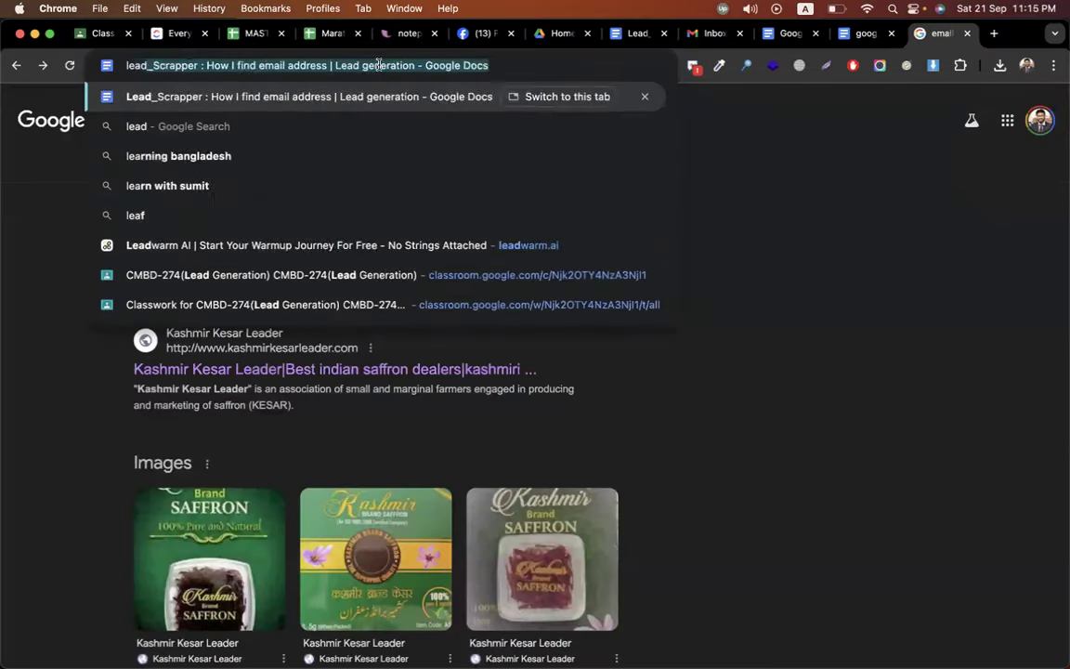
{"action": "key", "text": "Return"}
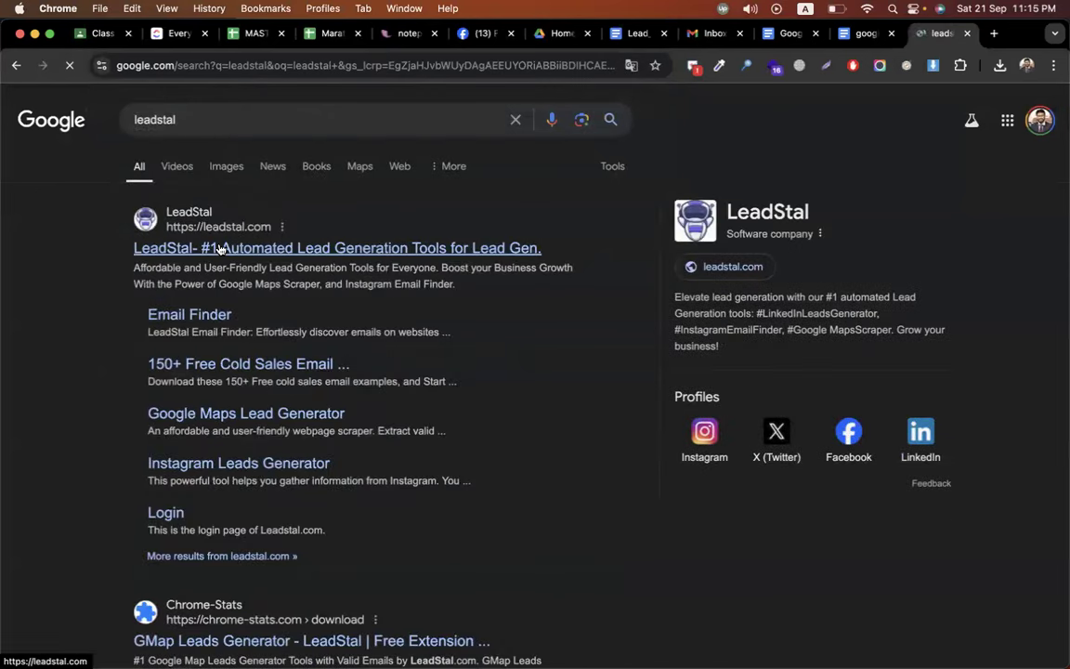
{"action": "left_click", "coordinate": [220, 248]}
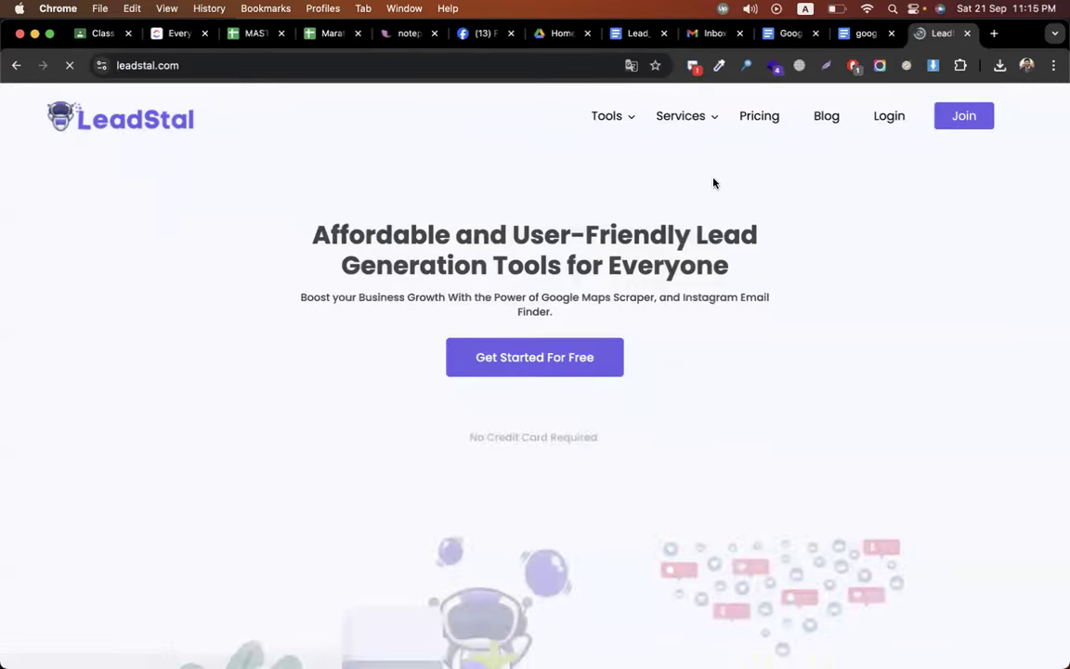
{"action": "mouse_move", "coordinate": [686, 131]}
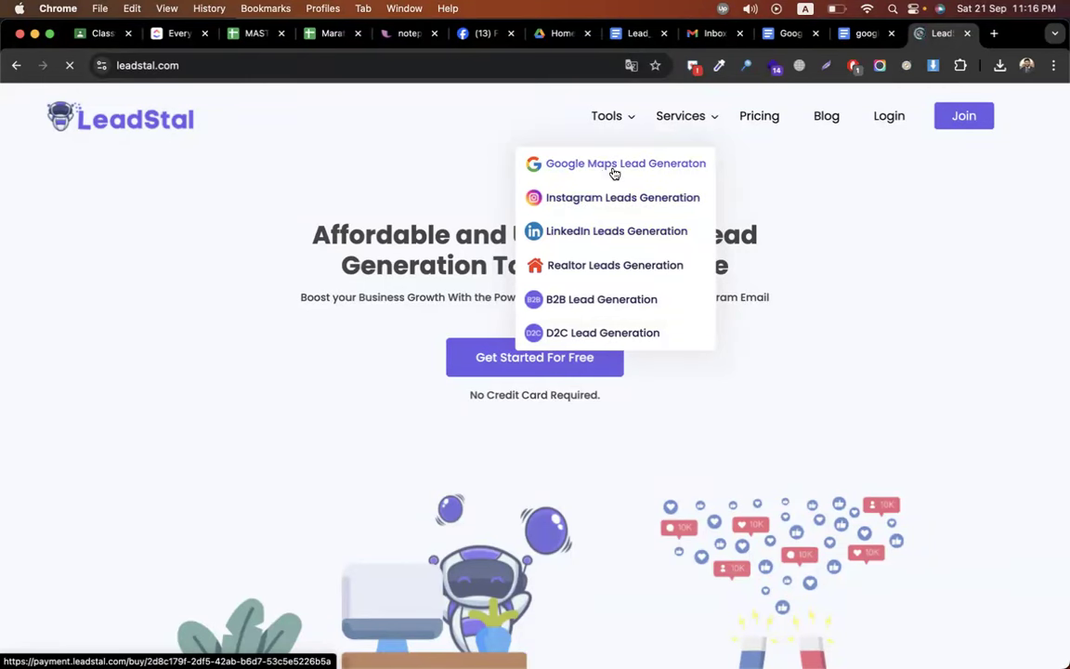
- Close the extra google search document and the LeadStal tab, passing to the ClickUp task list
{"action": "left_click", "coordinate": [858, 34]}
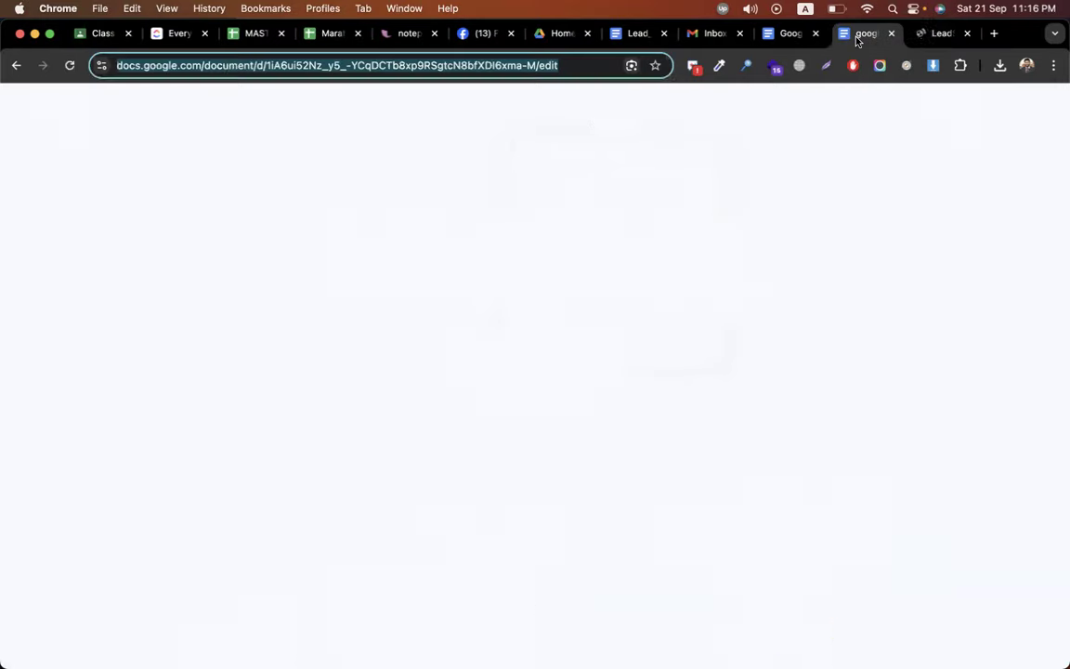
{"action": "left_click", "coordinate": [892, 34]}
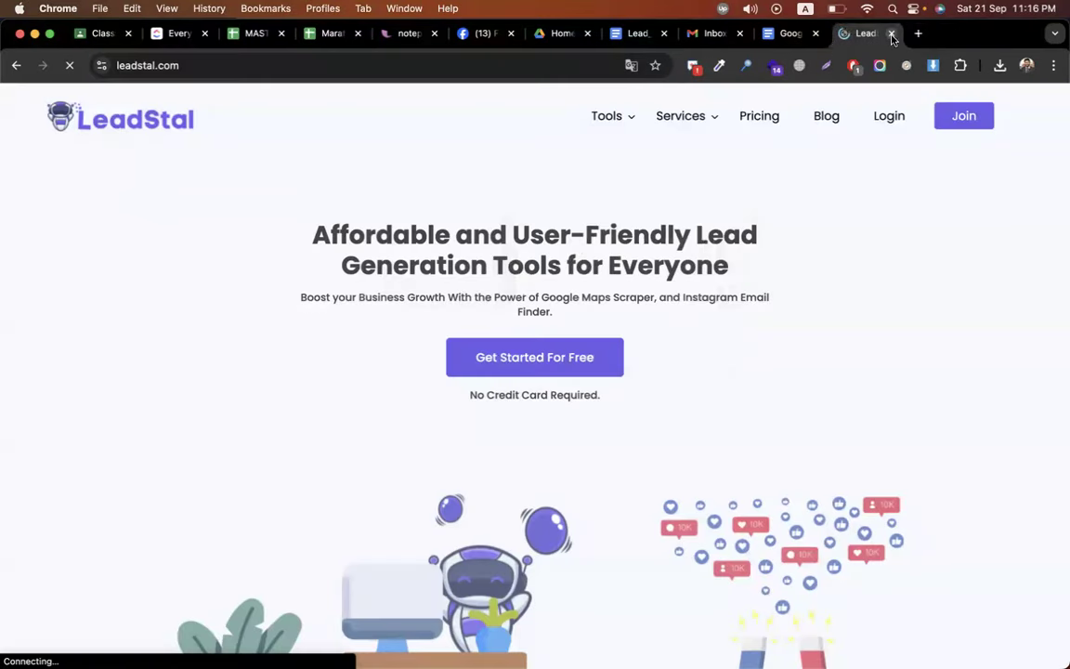
{"action": "left_click", "coordinate": [799, 35]}
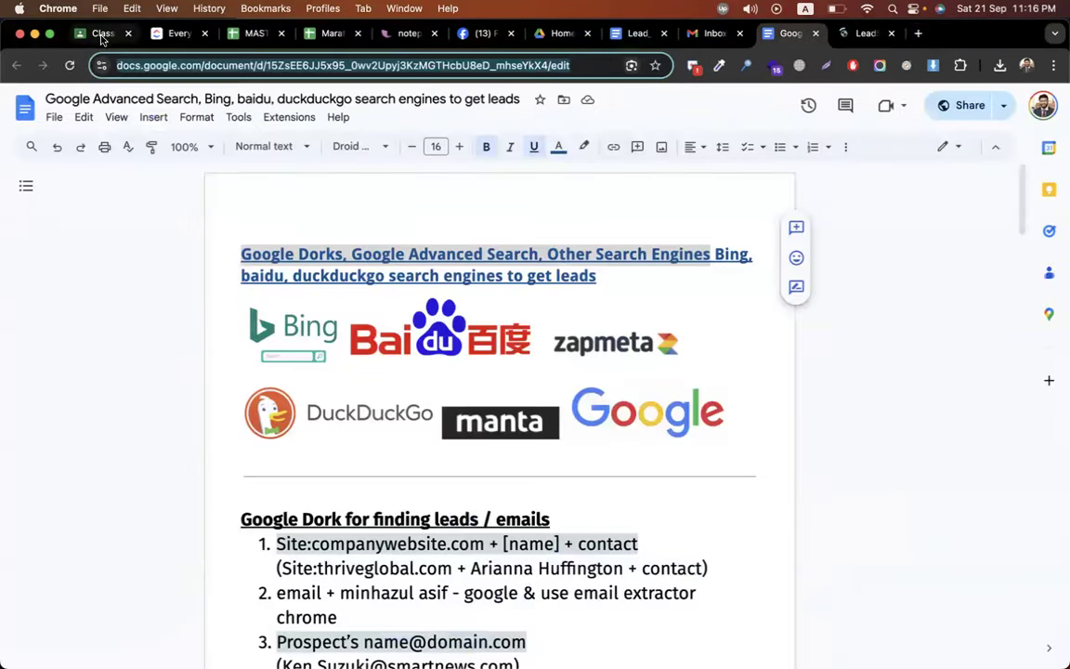
{"action": "left_click", "coordinate": [100, 33]}
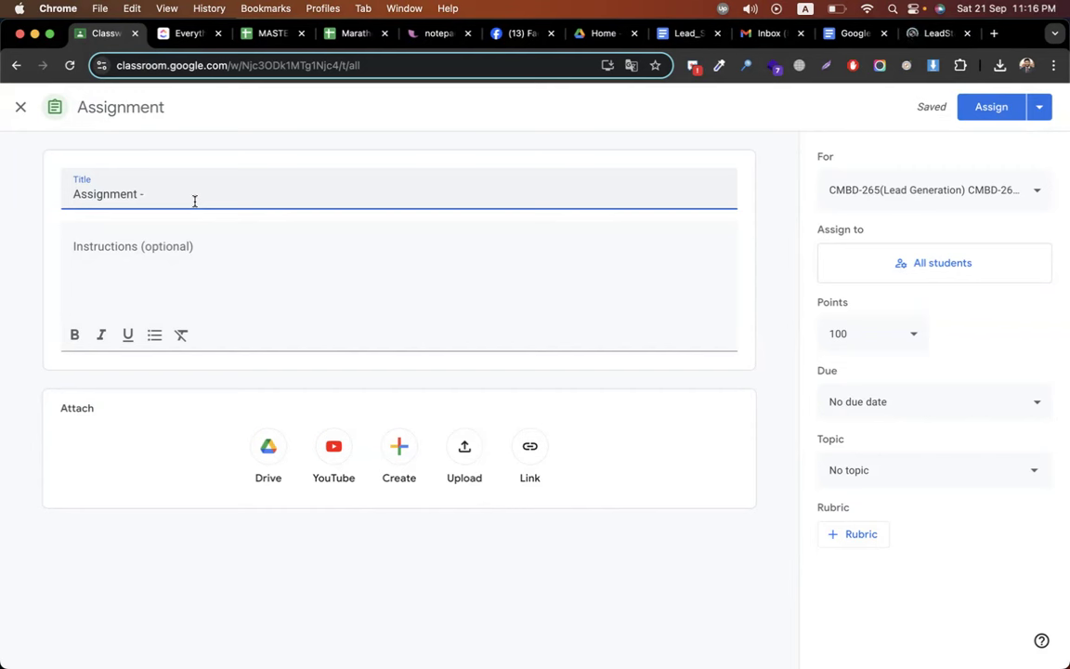
{"action": "left_click", "coordinate": [932, 34]}
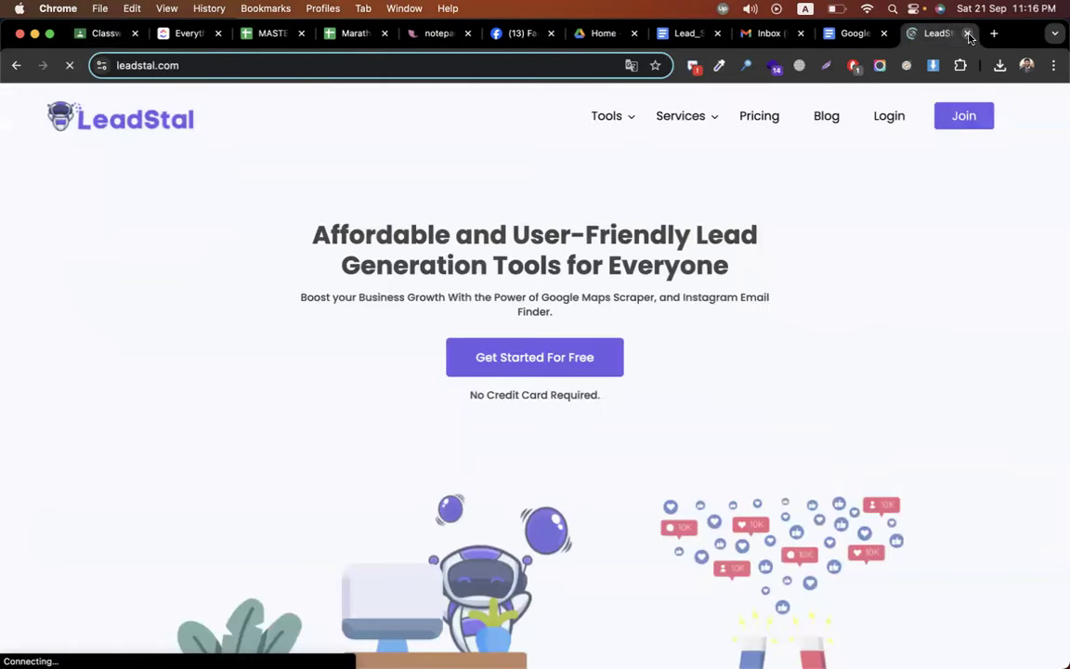
{"action": "key", "text": "super+w"}
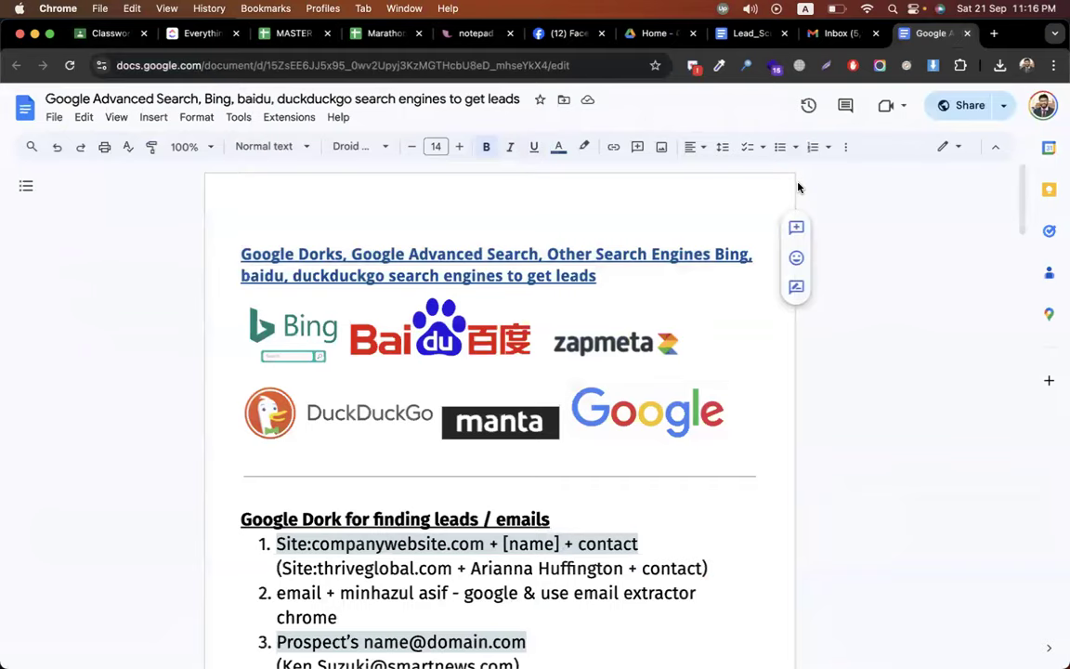
{"action": "left_click", "coordinate": [567, 33]}
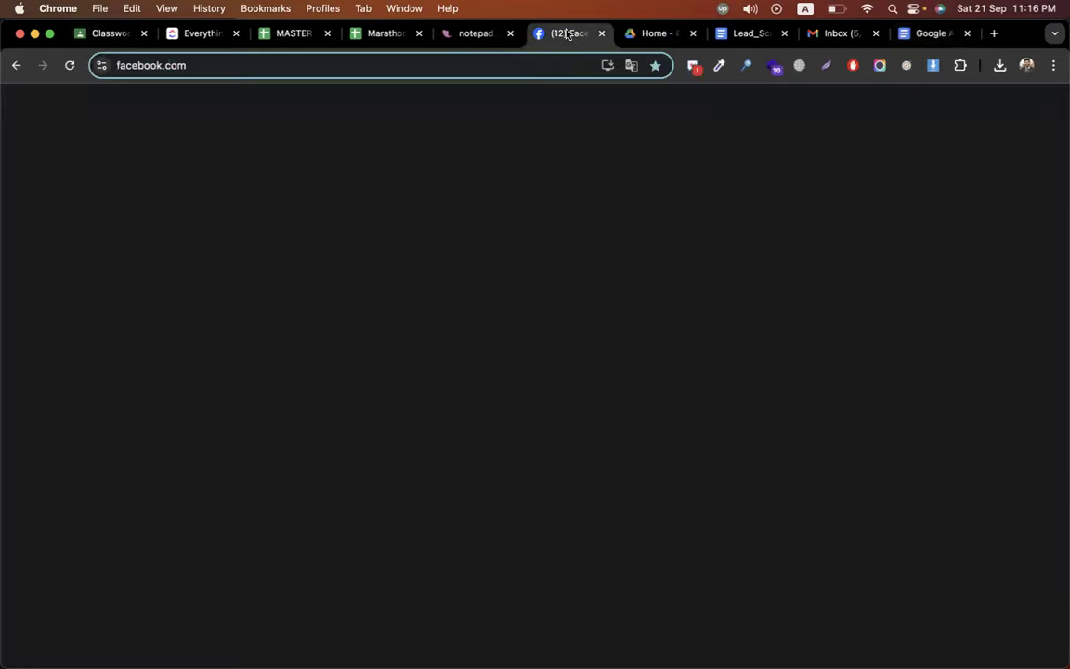
{"action": "left_click", "coordinate": [201, 35]}
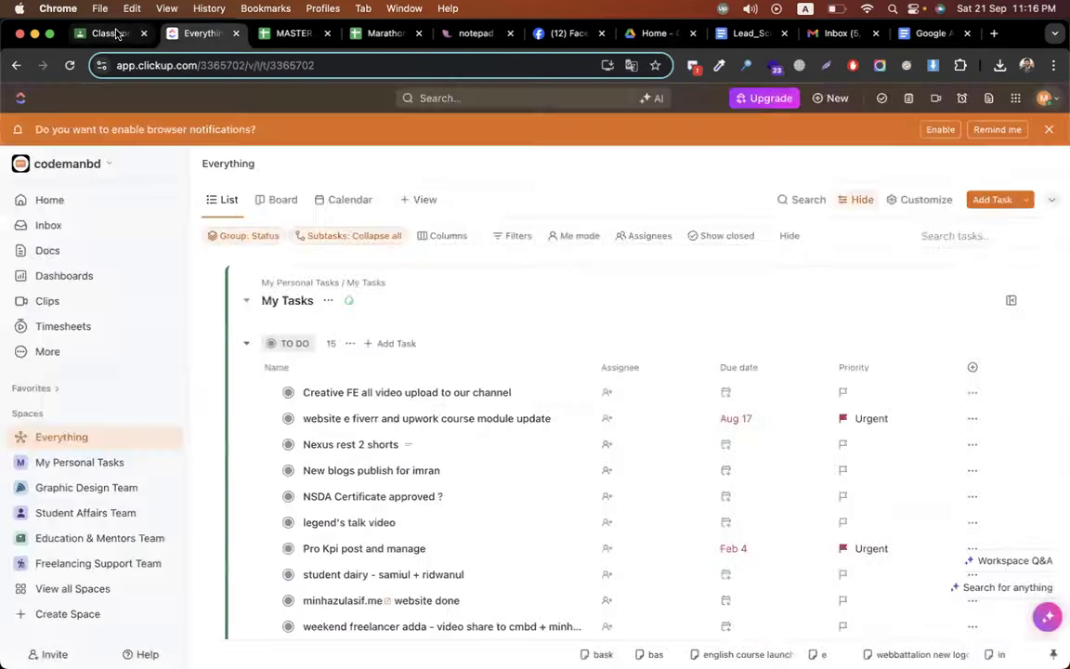
{"action": "left_click", "coordinate": [117, 34]}
- Complete the assignment title as 'Assignment - google dork' and move to the instructions field
{"action": "type", "text": "google dork"}
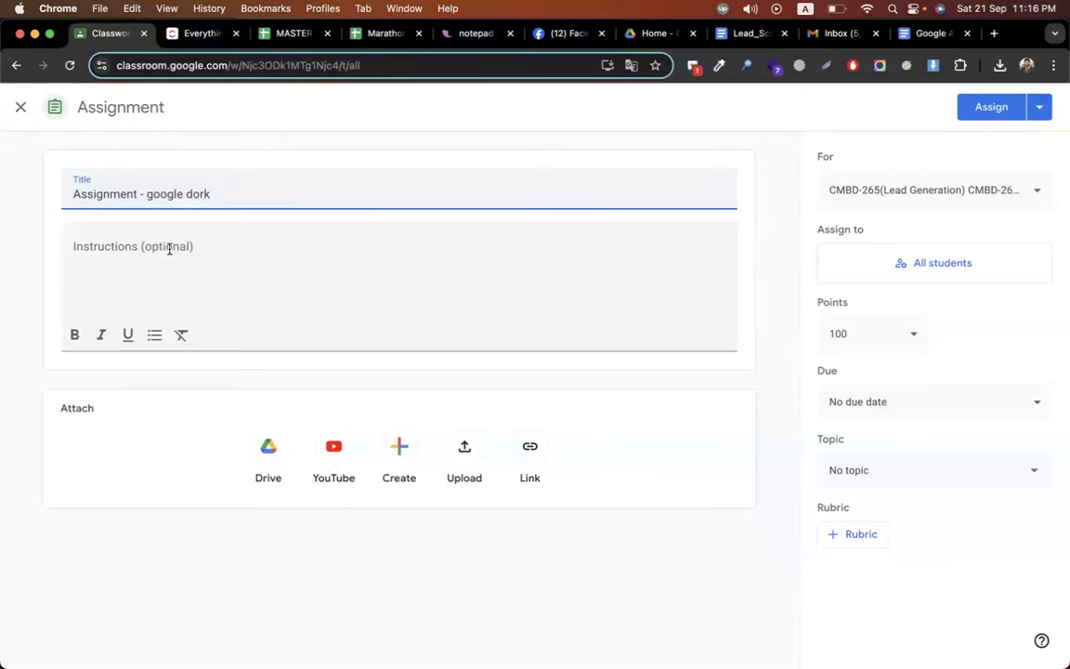
{"action": "left_click", "coordinate": [168, 248]}
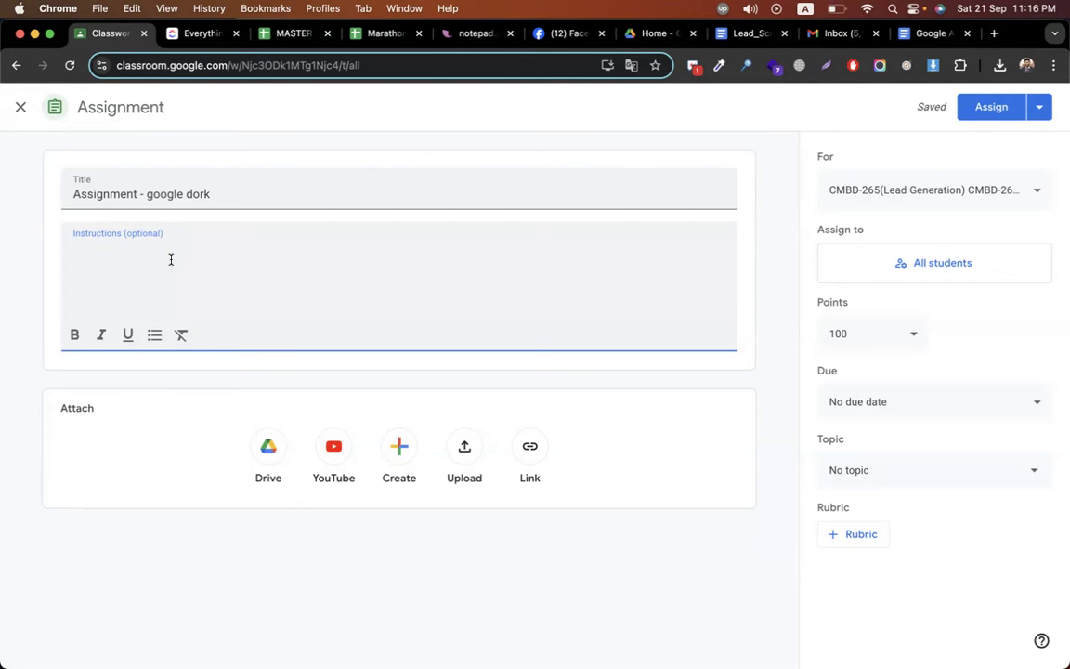
- Search Google for 'best freelancer in bangladesh' in a new tab
{"action": "left_click", "coordinate": [993, 34]}
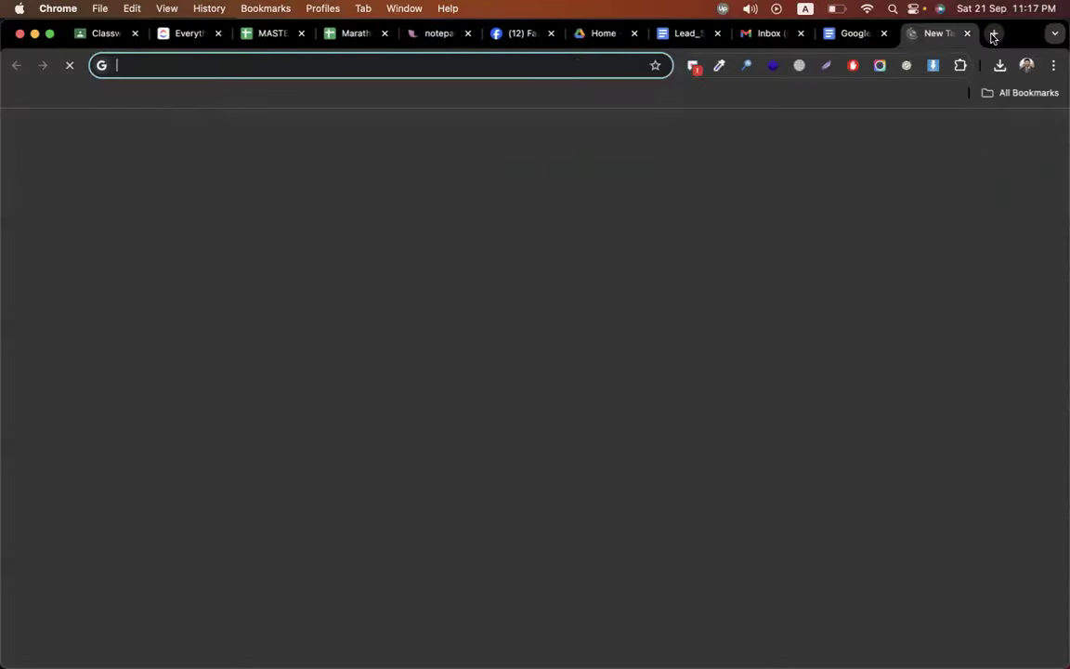
{"action": "type", "text": "best freelancingh"}
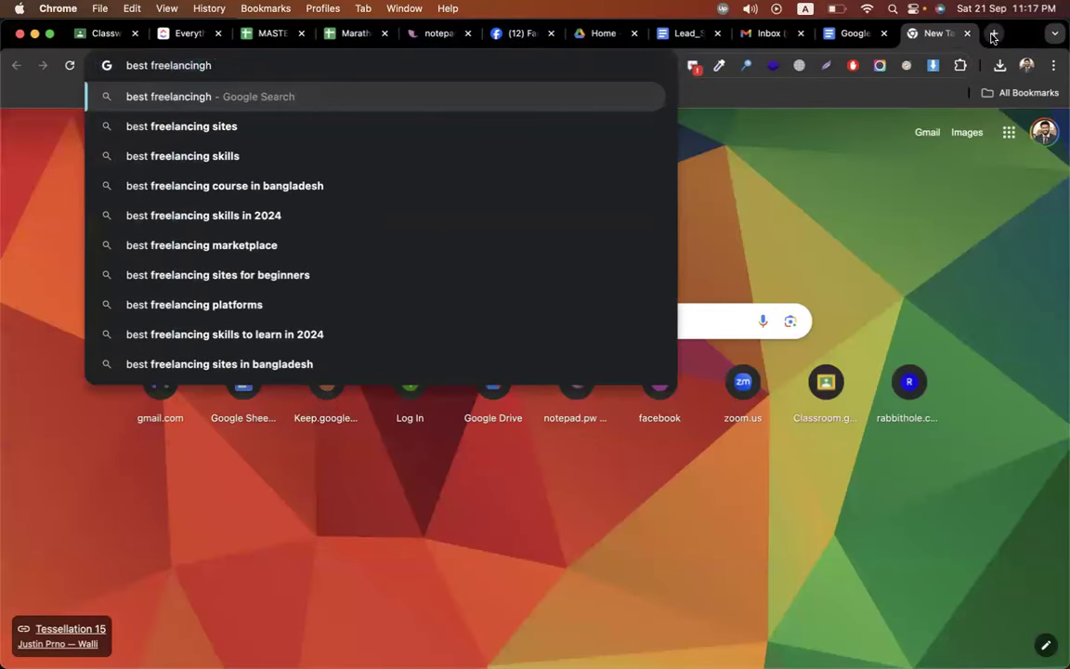
{"action": "key", "text": "BackSpace"}
{"action": "type", "text": "it"}
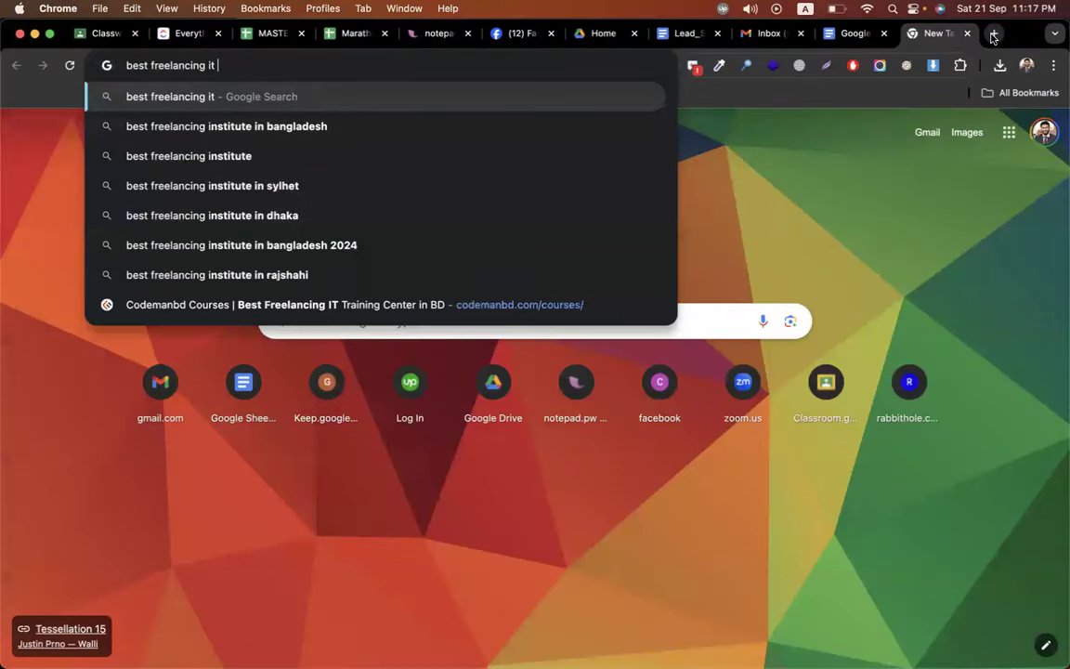
{"action": "type", "text": "in"}
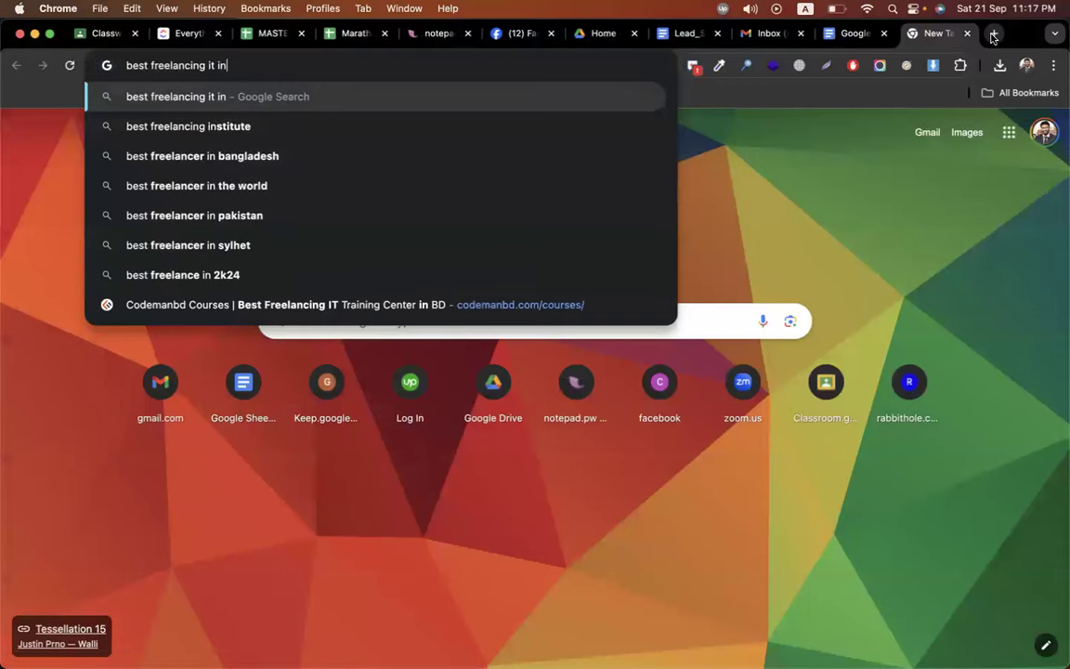
{"action": "key", "text": "Down"}
{"action": "key", "text": "Down"}
{"action": "key", "text": "Return"}
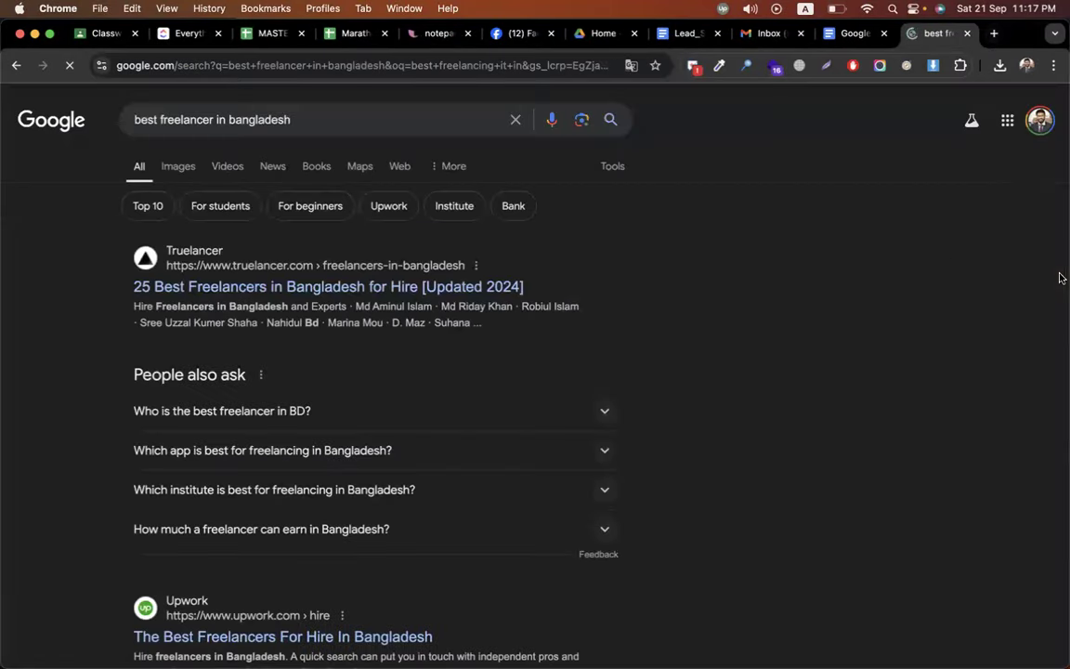
- Open and read through the Freelancer Sultan blog post from the results
{"action": "scroll", "coordinate": [753, 404], "scroll_direction": "down", "scroll_amount": 3}
{"action": "scroll", "coordinate": [753, 404], "scroll_direction": "down", "scroll_amount": 5}
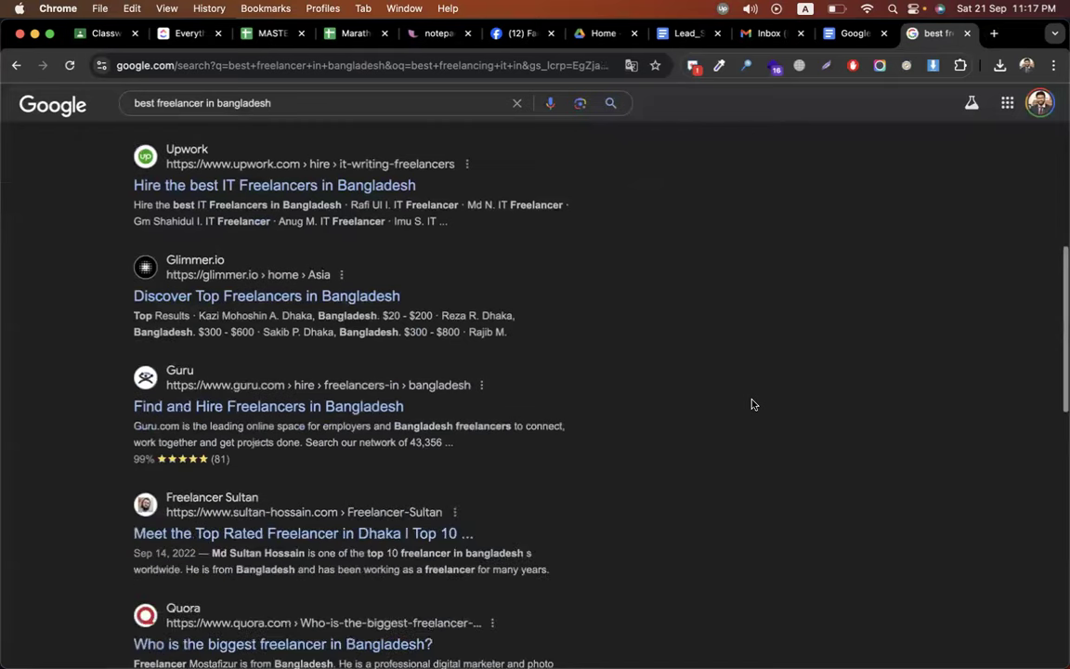
{"action": "scroll", "coordinate": [754, 404], "scroll_direction": "down", "scroll_amount": 2}
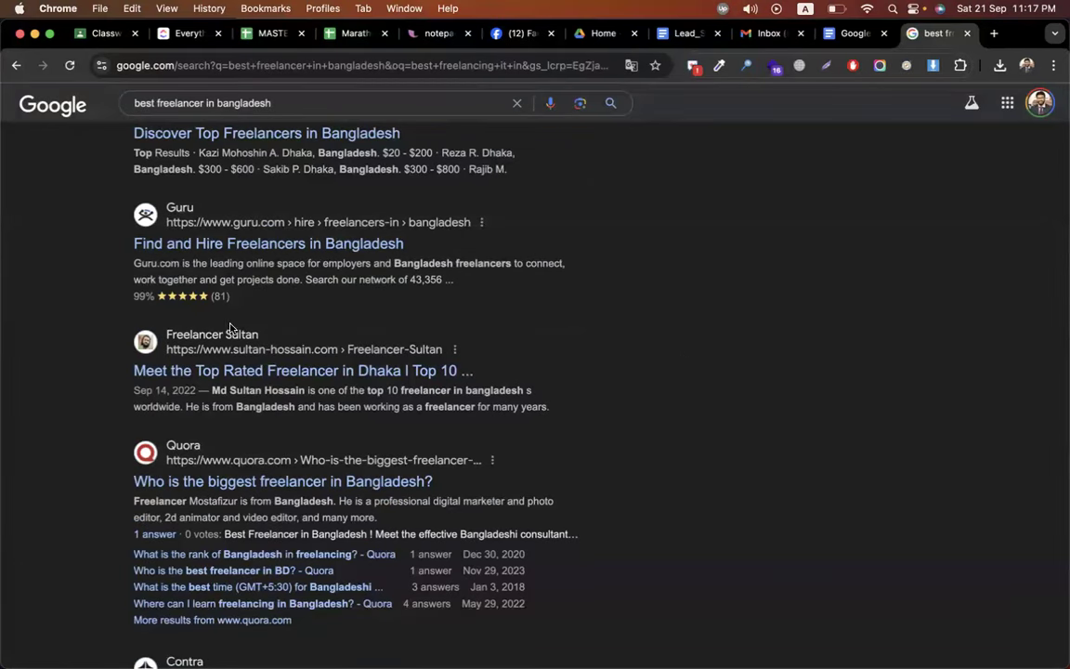
{"action": "left_click", "coordinate": [221, 373]}
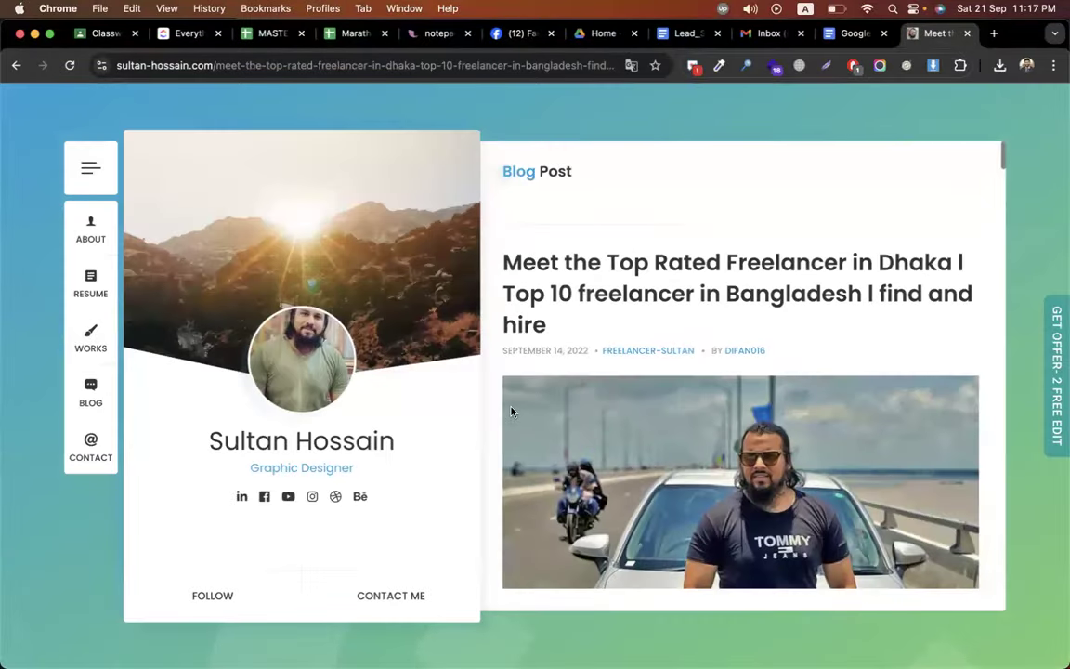
{"action": "scroll", "coordinate": [511, 411], "scroll_direction": "down", "scroll_amount": 5}
{"action": "scroll", "coordinate": [511, 411], "scroll_direction": "down", "scroll_amount": 15}
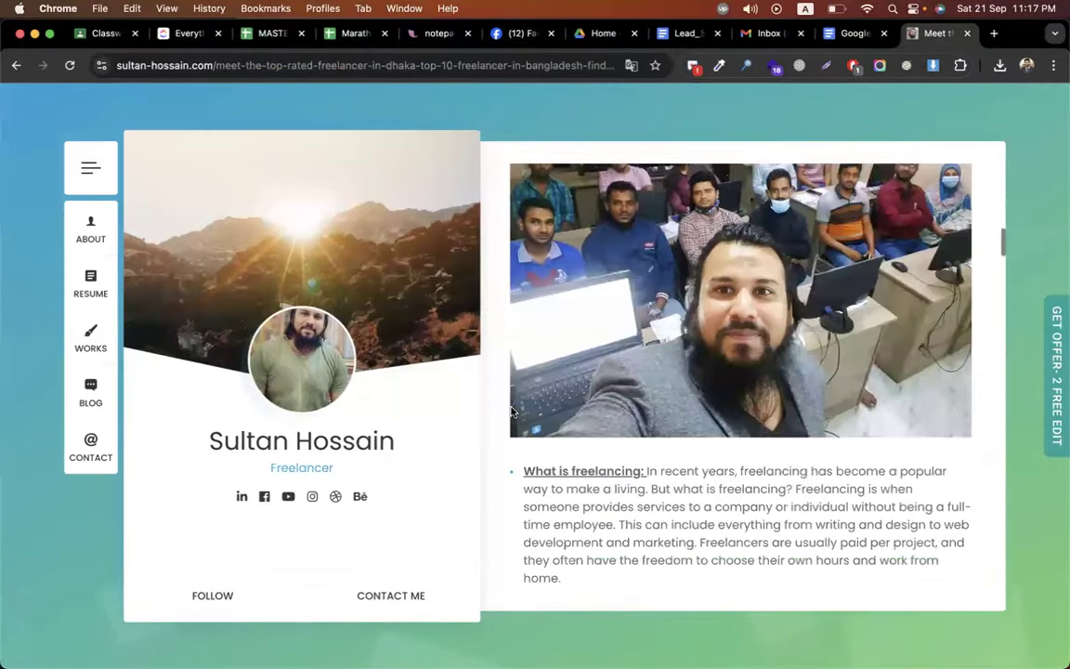
{"action": "scroll", "coordinate": [511, 410], "scroll_direction": "down", "scroll_amount": 15}
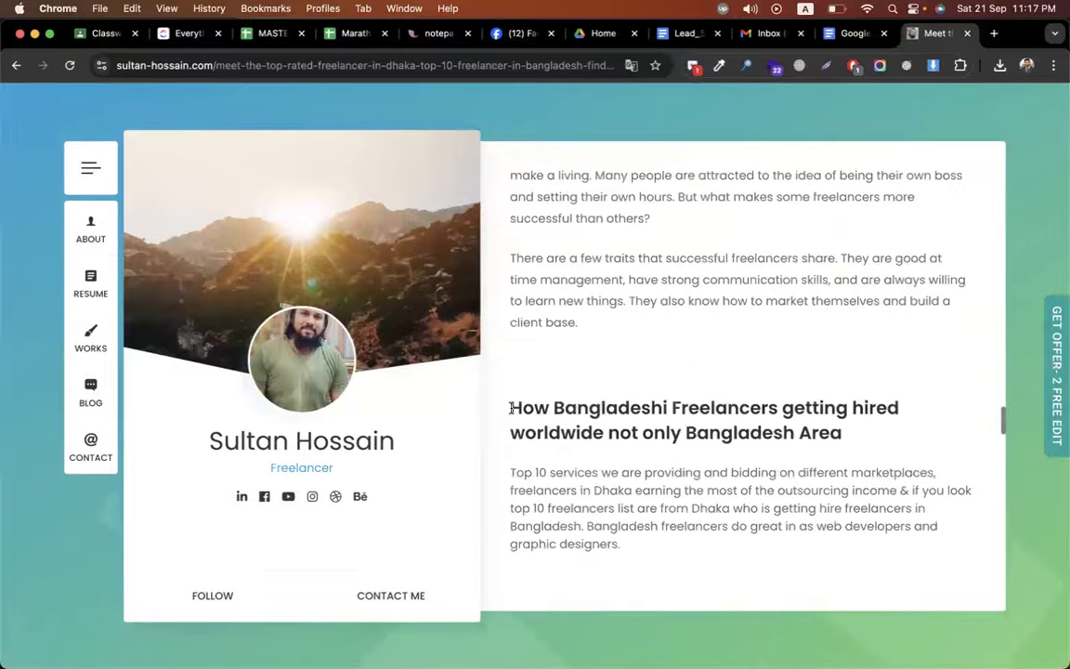
{"action": "scroll", "coordinate": [511, 411], "scroll_direction": "down", "scroll_amount": 20}
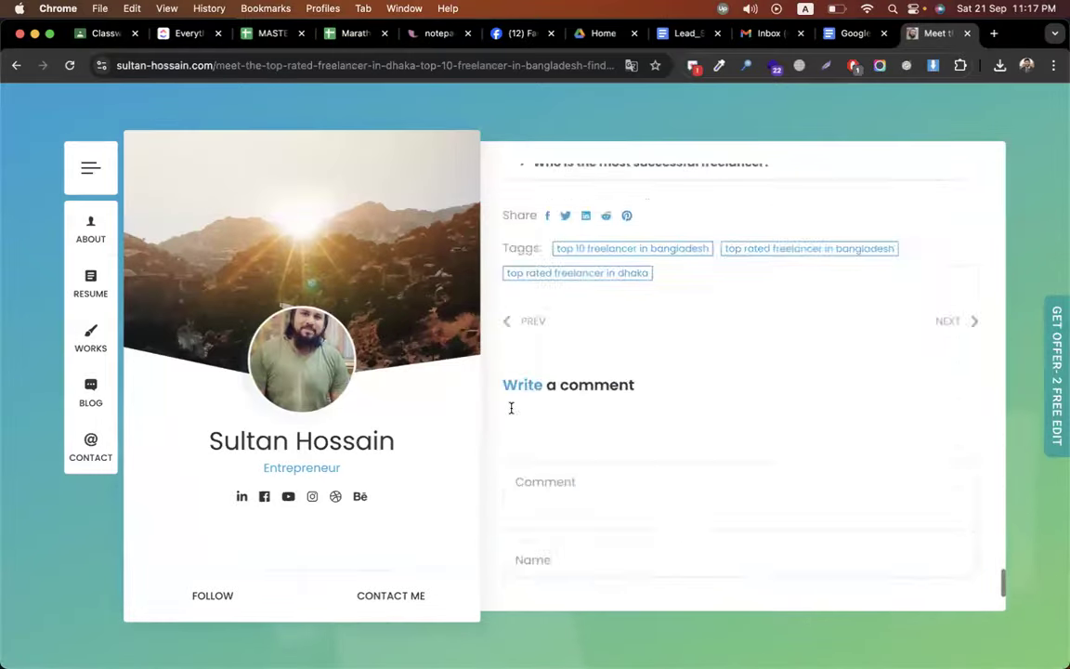
{"action": "scroll", "coordinate": [512, 412], "scroll_direction": "up", "scroll_amount": 6}
{"action": "scroll", "coordinate": [511, 414], "scroll_direction": "up", "scroll_amount": 10}
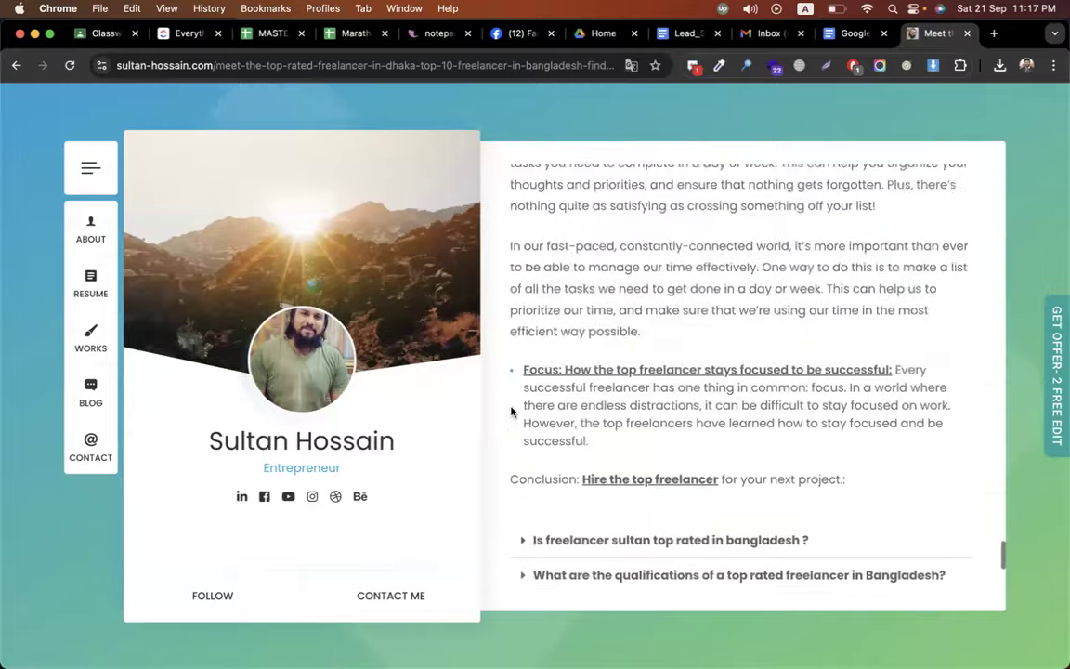
- Go back to the results and open the VISER X freelancing websites article
{"action": "left_click", "coordinate": [16, 65]}
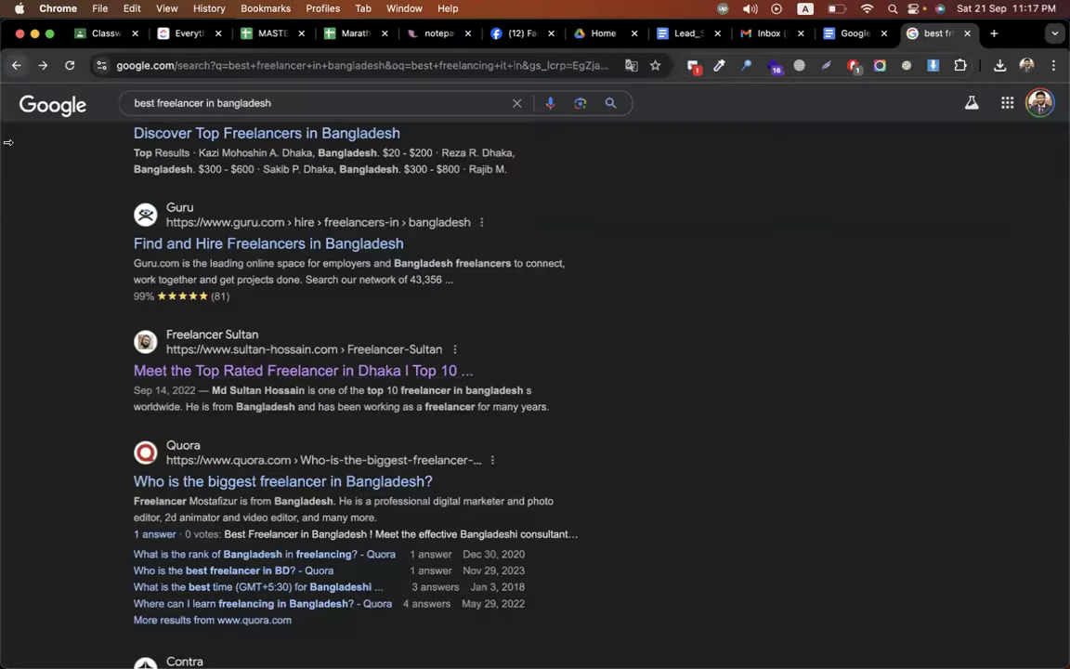
{"action": "scroll", "coordinate": [640, 386], "scroll_direction": "down", "scroll_amount": 5}
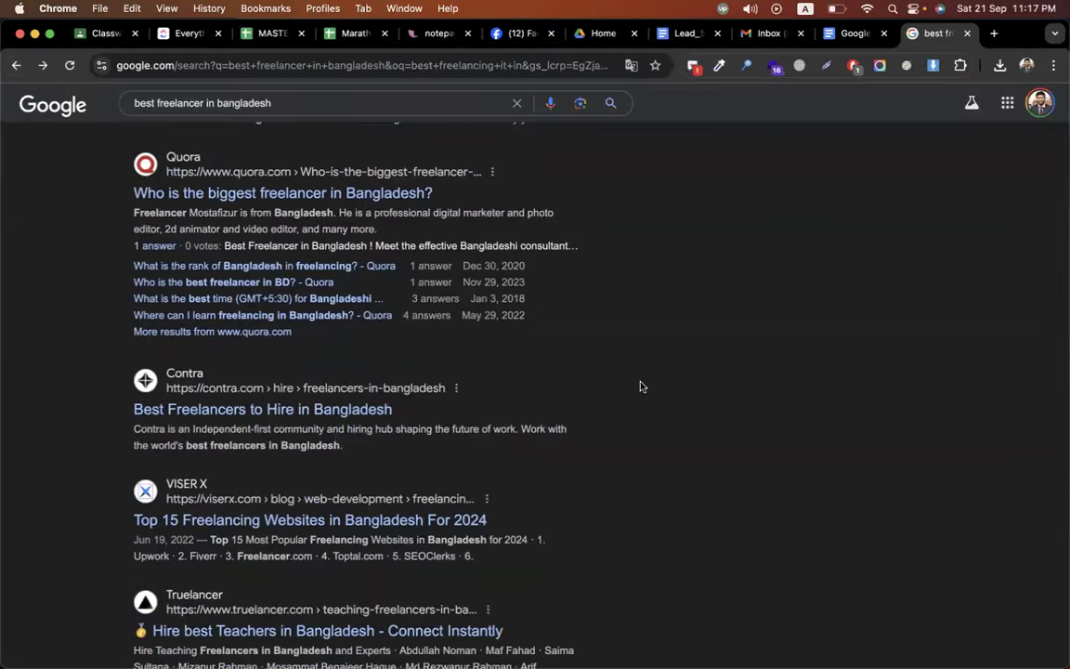
{"action": "scroll", "coordinate": [640, 382], "scroll_direction": "down", "scroll_amount": 3}
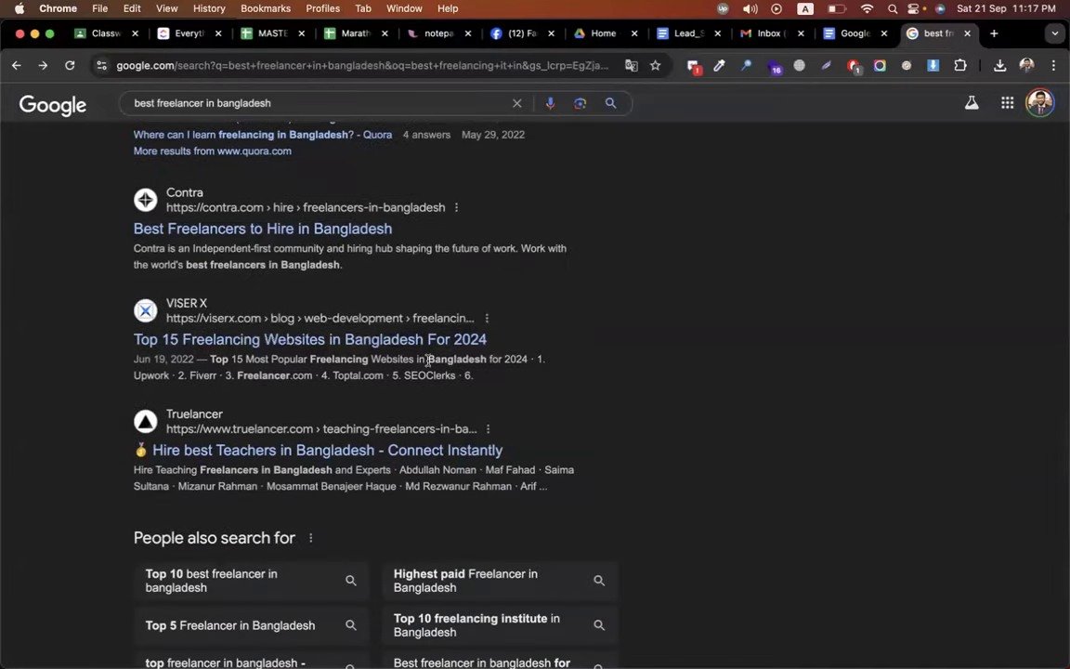
{"action": "left_click", "coordinate": [380, 340]}
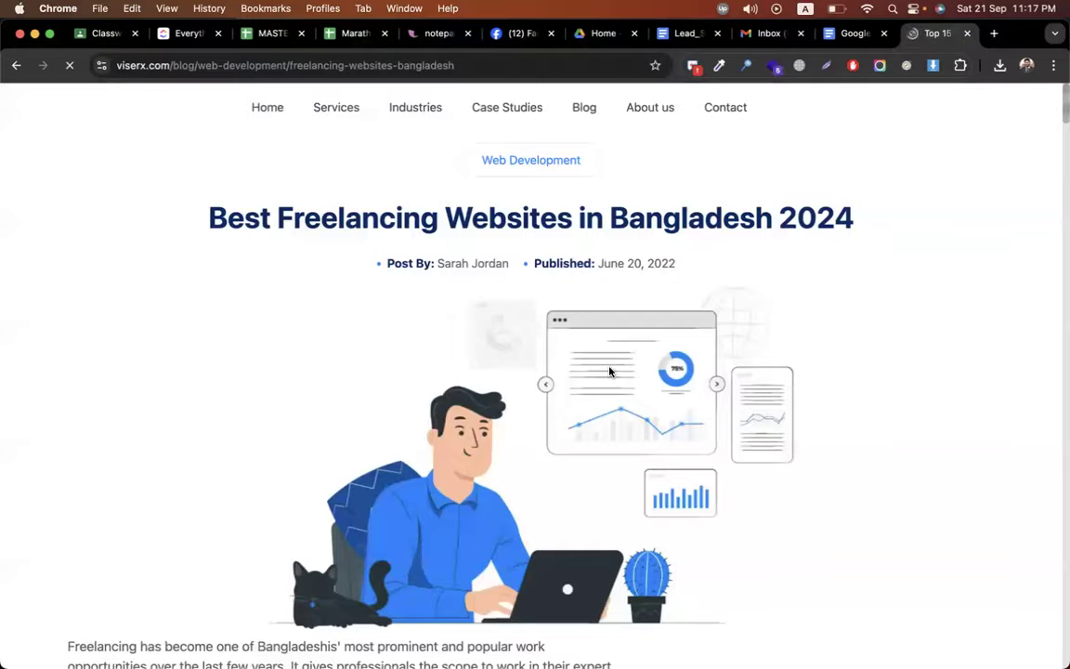
- Scroll to the Top 15 Freelancing Marketplaces list and select the name SEOClerks
{"action": "scroll", "coordinate": [807, 432], "scroll_direction": "down", "scroll_amount": 5}
{"action": "scroll", "coordinate": [536, 476], "scroll_direction": "down", "scroll_amount": 15}
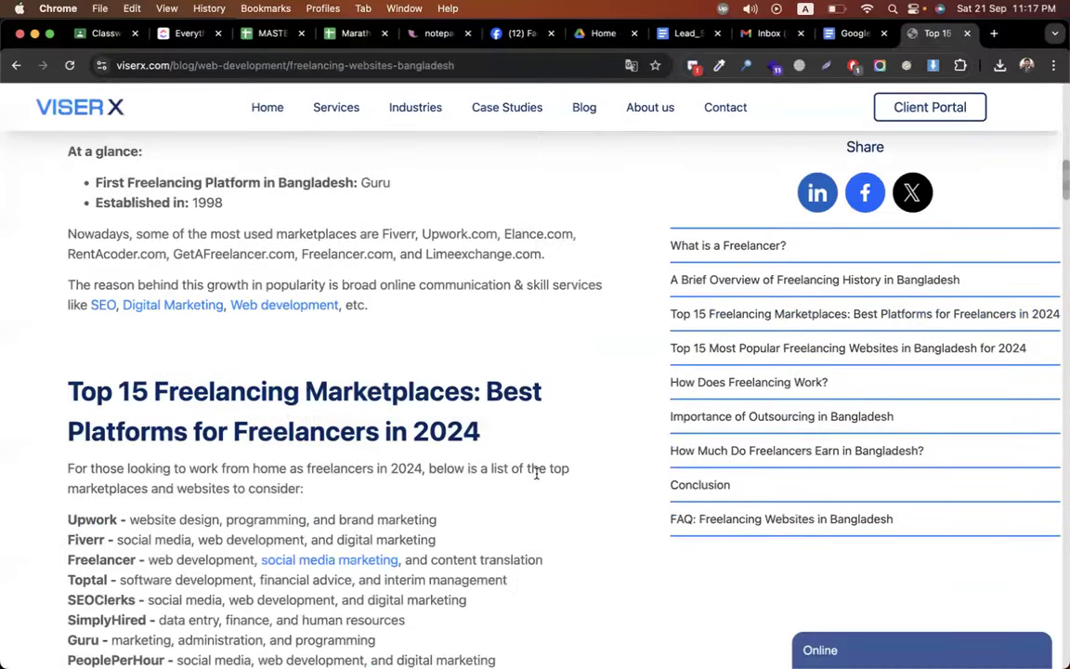
{"action": "left_click_drag", "start_coordinate": [67, 282], "coordinate": [437, 579]}
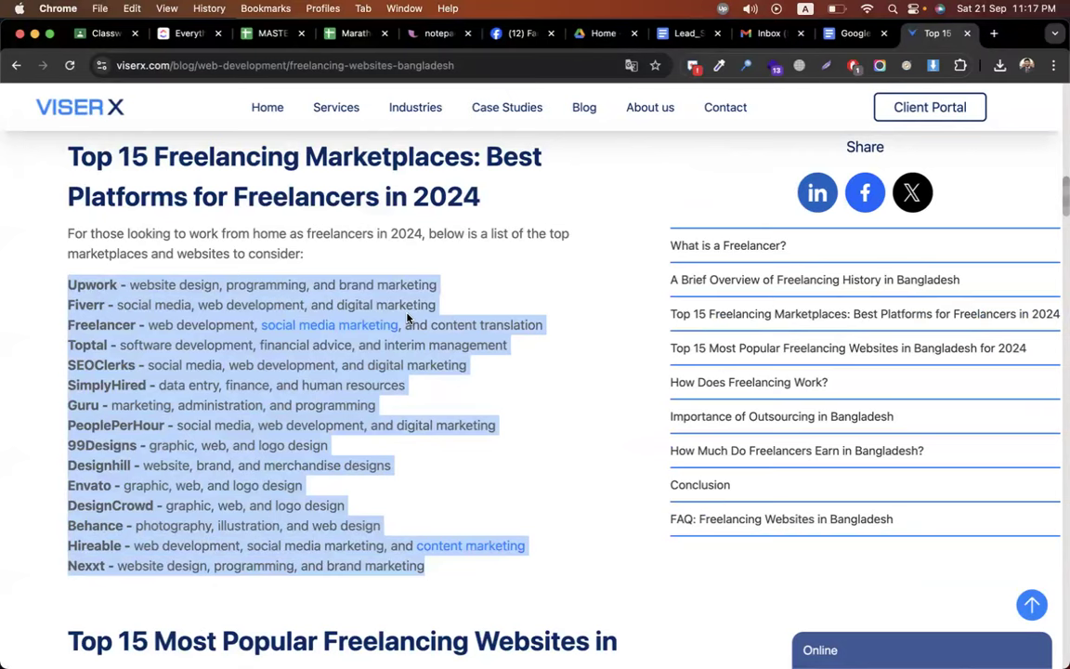
{"action": "left_click", "coordinate": [456, 289]}
{"action": "left_click_drag", "start_coordinate": [67, 287], "coordinate": [359, 471]}
{"action": "left_click", "coordinate": [190, 404]}
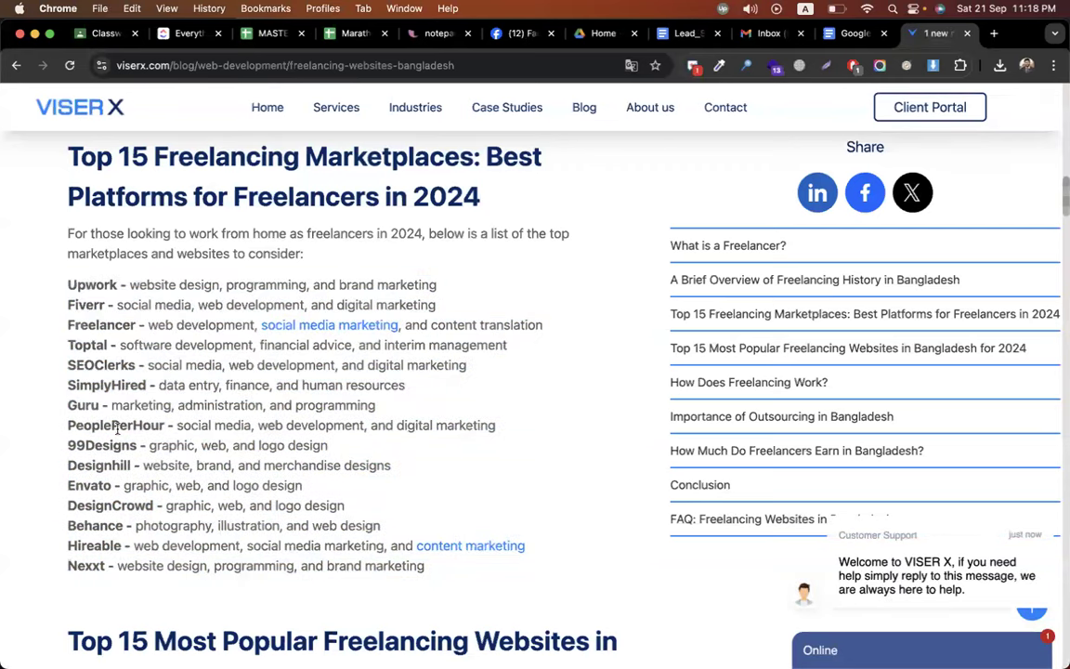
{"action": "triple_click", "coordinate": [80, 389]}
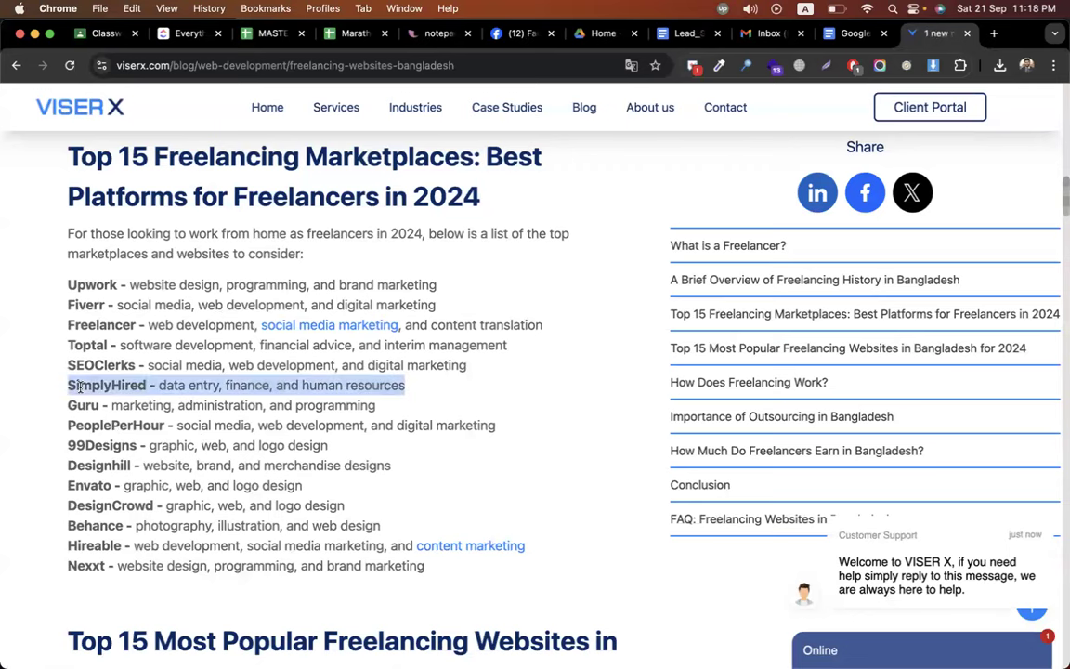
{"action": "left_click_drag", "start_coordinate": [134, 365], "coordinate": [58, 365]}
- Search Google for SEOClerks in a new tab and open the seoclerk.com site
{"action": "key", "text": "super+c"}
{"action": "key", "text": "super+t"}
{"action": "key", "text": "super+v"}
{"action": "key", "text": "Return"}
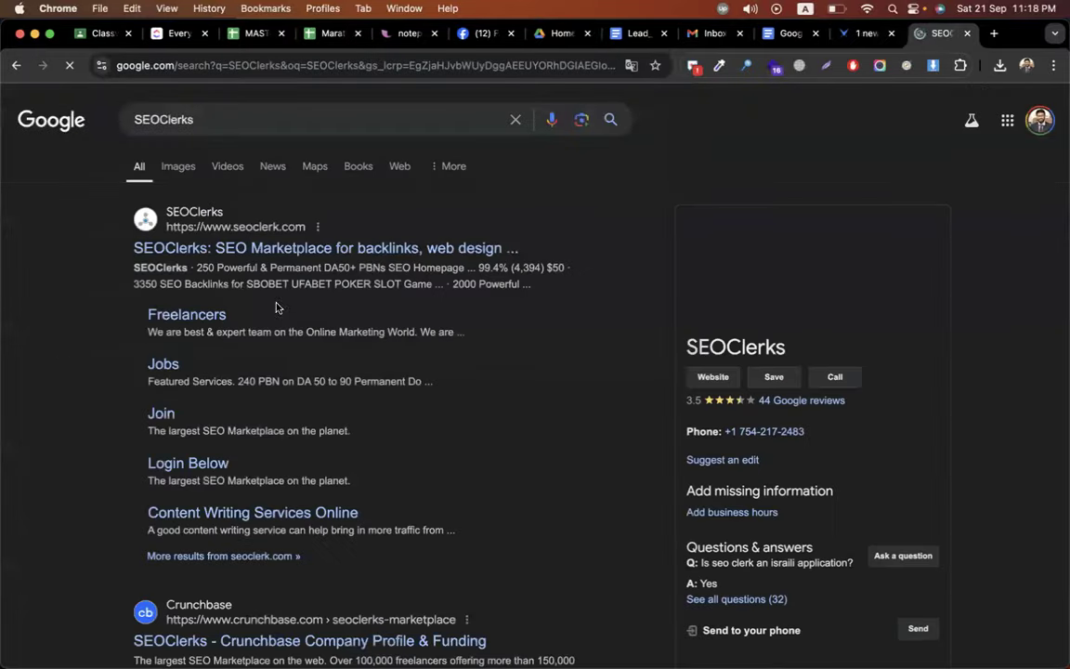
{"action": "left_click", "coordinate": [192, 248]}
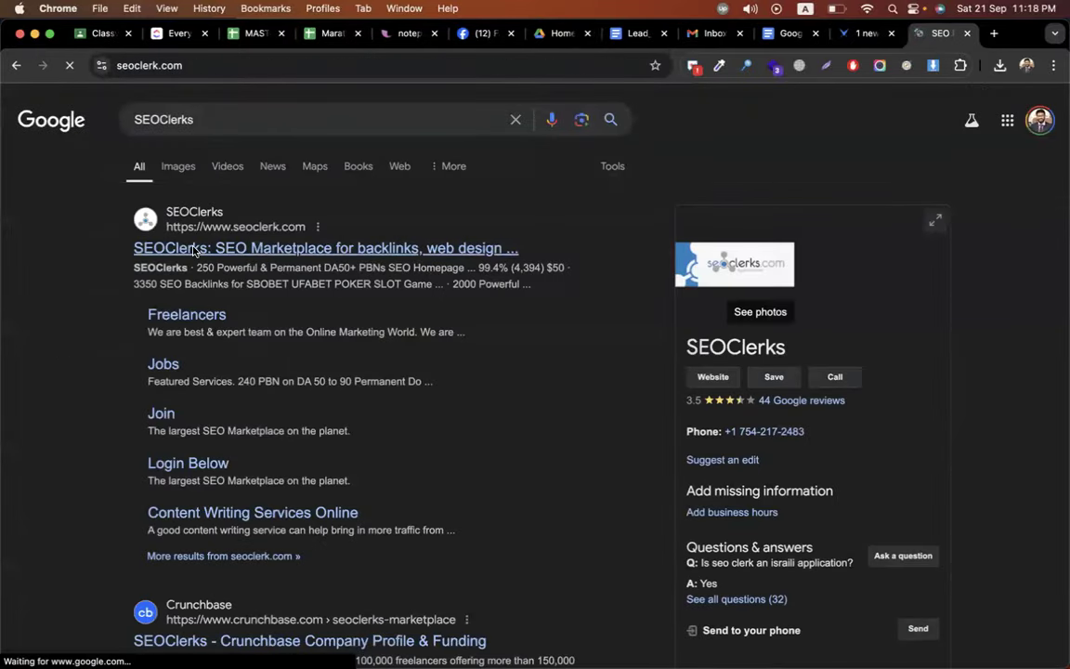
{"action": "scroll", "coordinate": [472, 531], "scroll_direction": "down", "scroll_amount": 10}
{"action": "scroll", "coordinate": [472, 530], "scroll_direction": "up", "scroll_amount": 10}
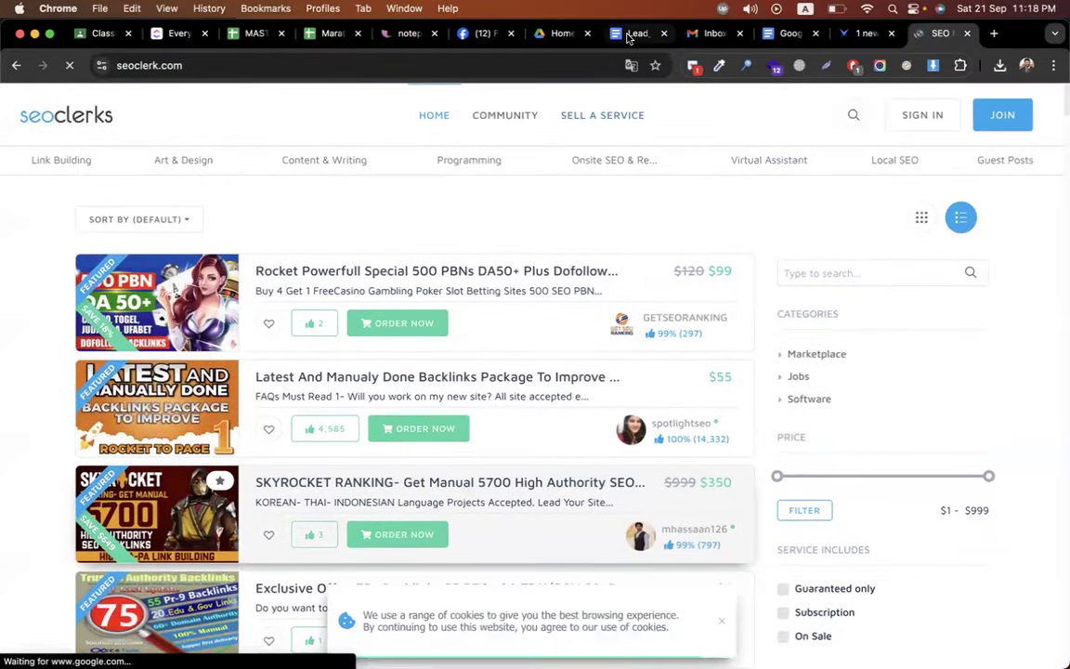
{"action": "left_click", "coordinate": [632, 34]}
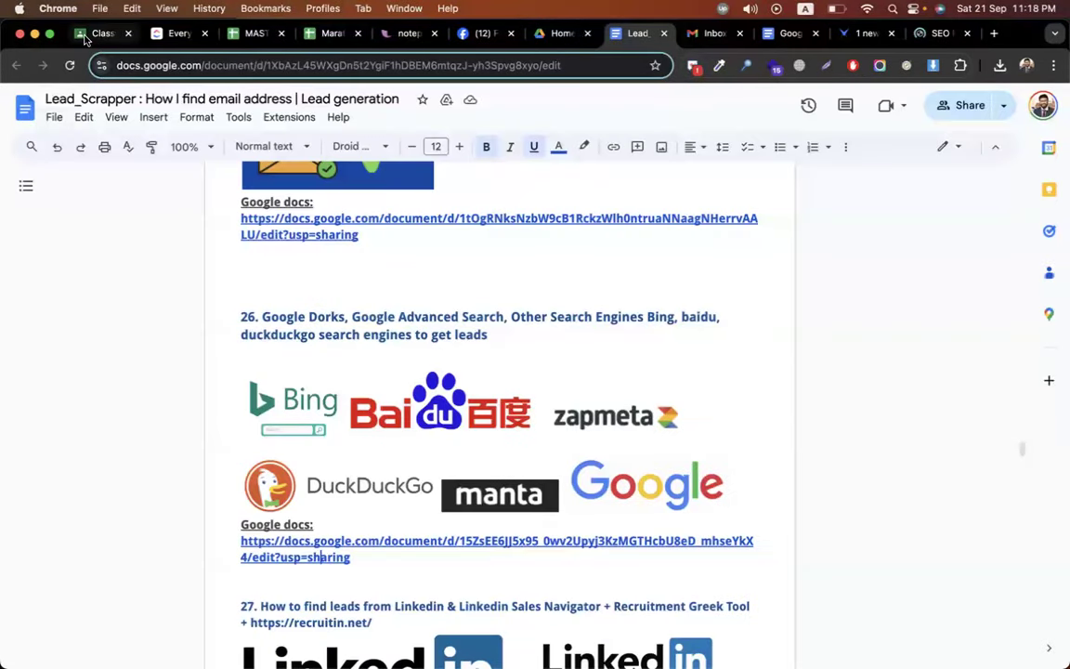
- Enter the instructions 'do all google dorks and upload the snaps >> in a docs and submit the docs'
{"action": "left_click", "coordinate": [86, 36]}
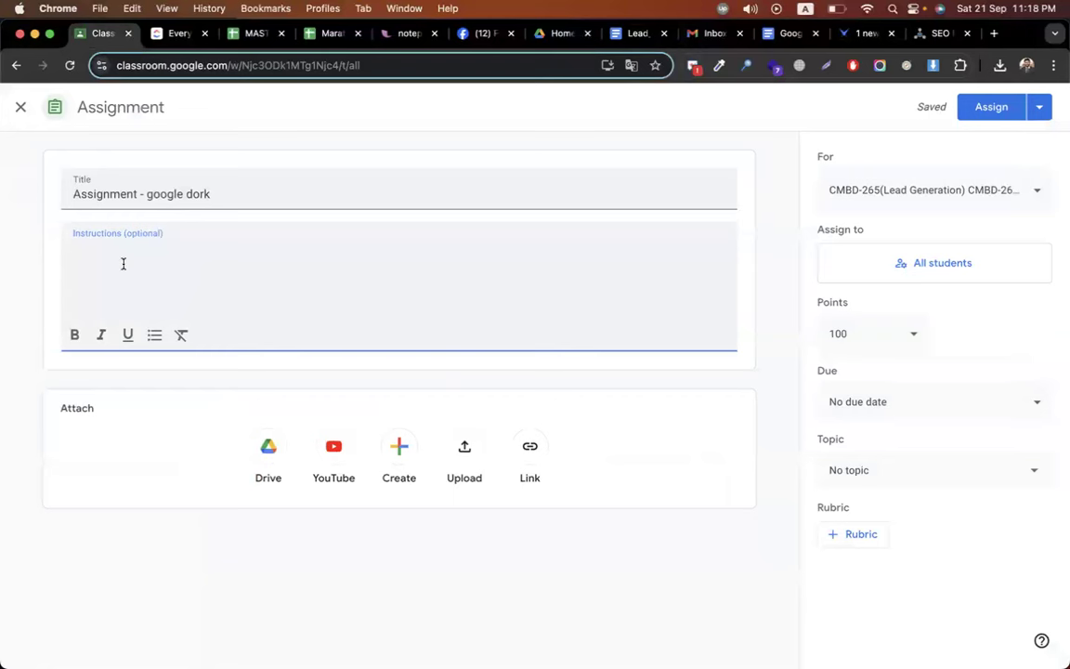
{"action": "type", "text": "do all google docrks"}
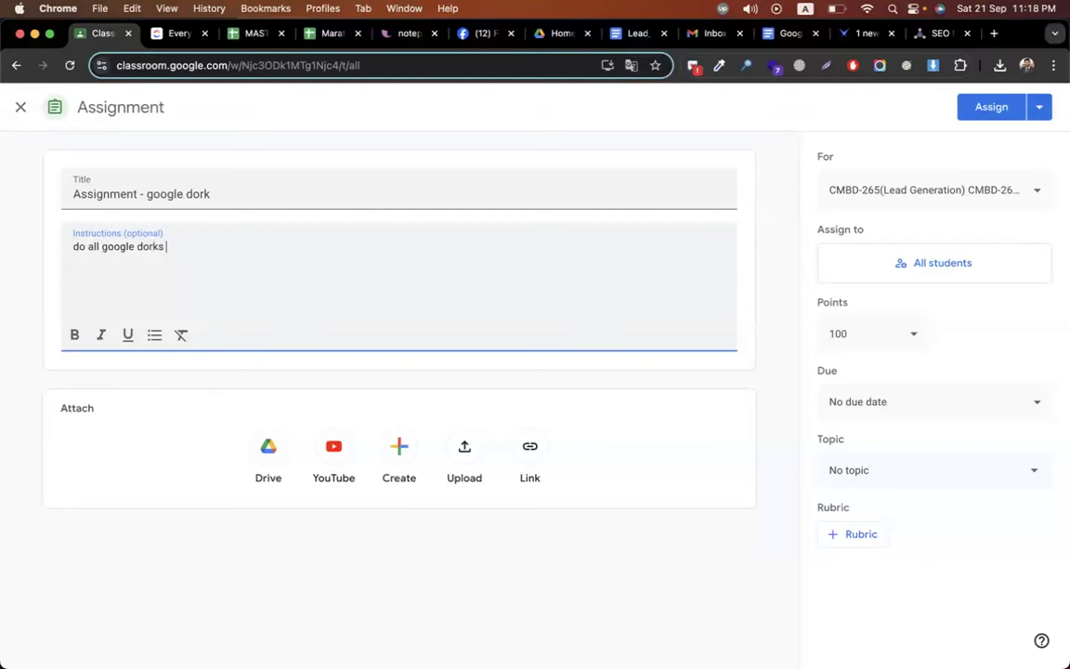
{"action": "type", "text": " and "}
{"action": "type", "text": "sn"}
{"action": "key", "text": "BackSpace"}
{"action": "key", "text": "BackSpace"}
{"action": "type", "text": "upload the snaps "}
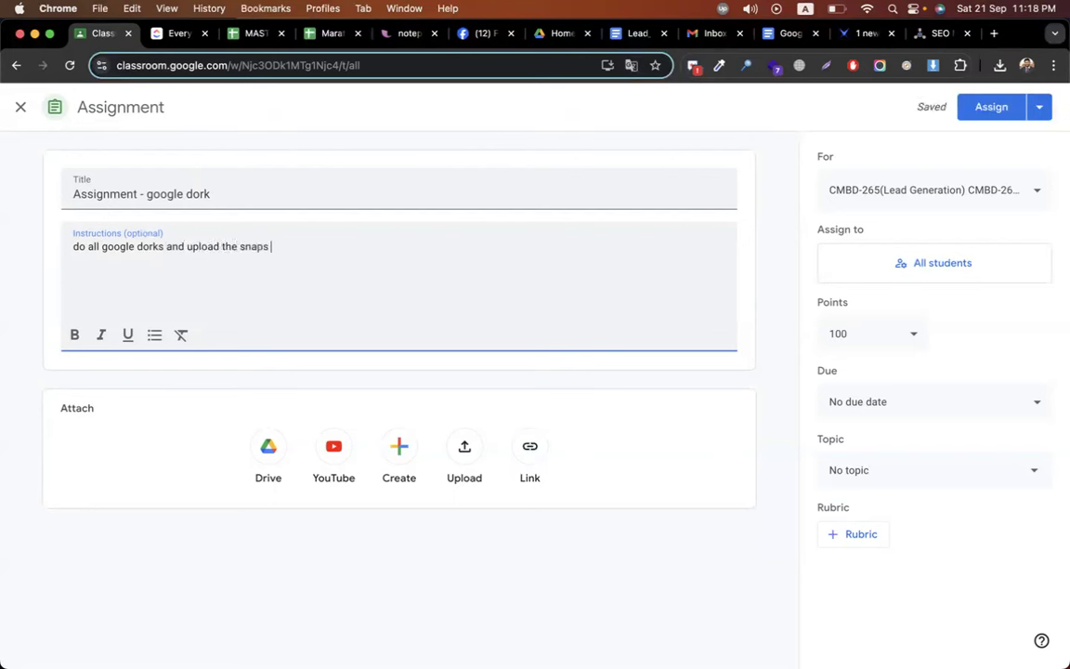
{"action": "type", "text": ">>"}
{"action": "type", "text": "in a docs and submit the docs"}
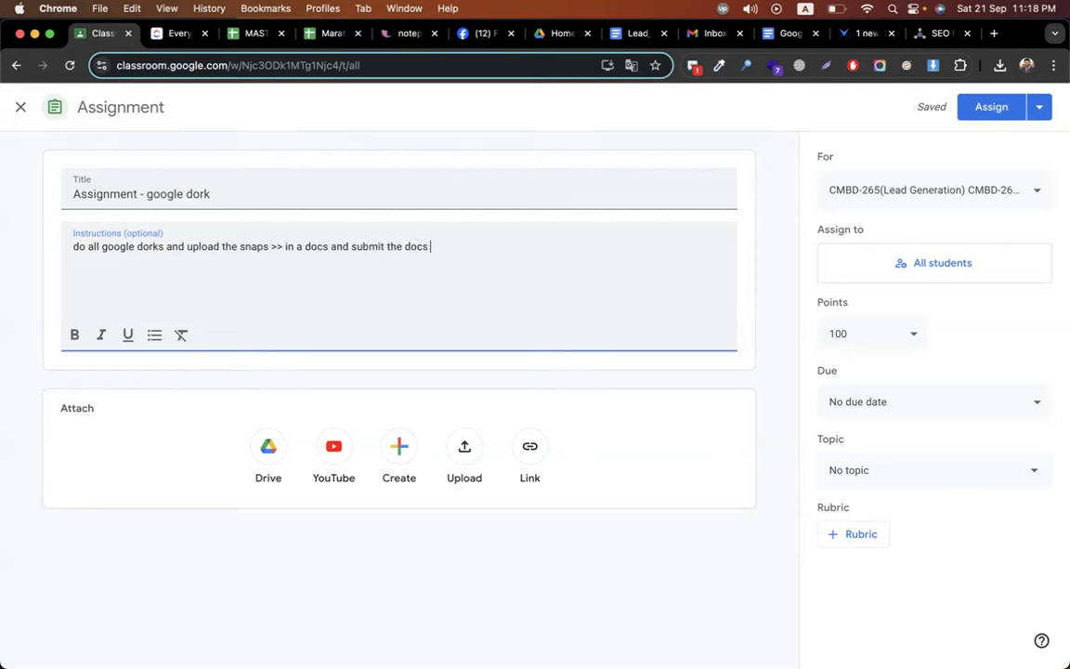
- File the assignment under the Google Dorks topic
{"action": "left_click", "coordinate": [855, 469]}
{"action": "scroll", "coordinate": [927, 387], "scroll_direction": "down", "scroll_amount": 5}
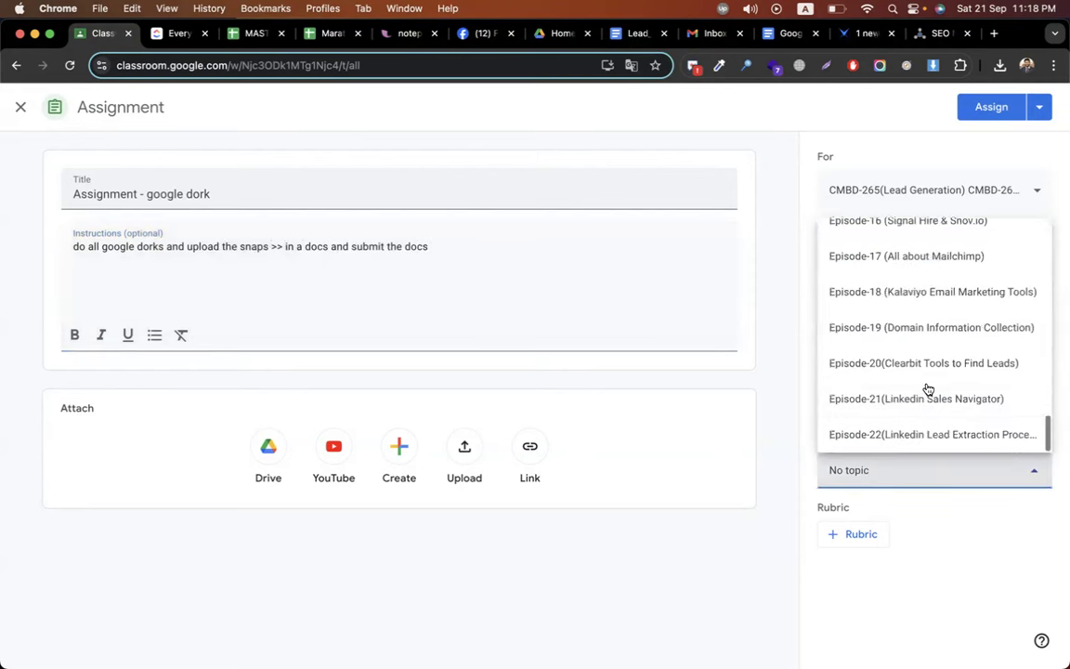
{"action": "scroll", "coordinate": [908, 353], "scroll_direction": "up", "scroll_amount": 10}
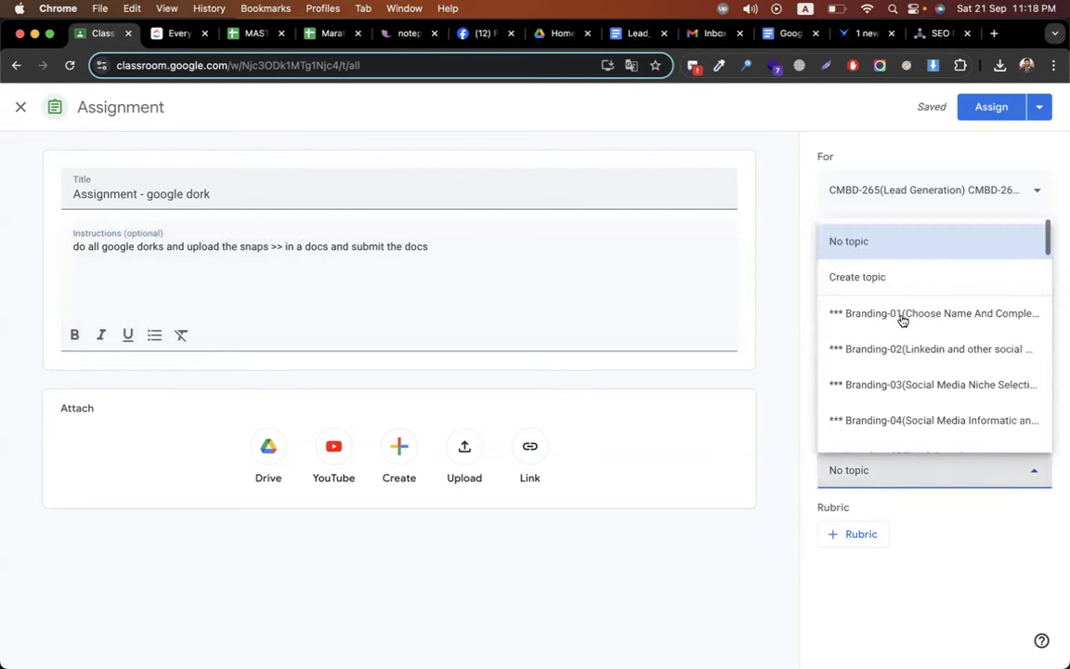
{"action": "scroll", "coordinate": [901, 377], "scroll_direction": "down", "scroll_amount": 3}
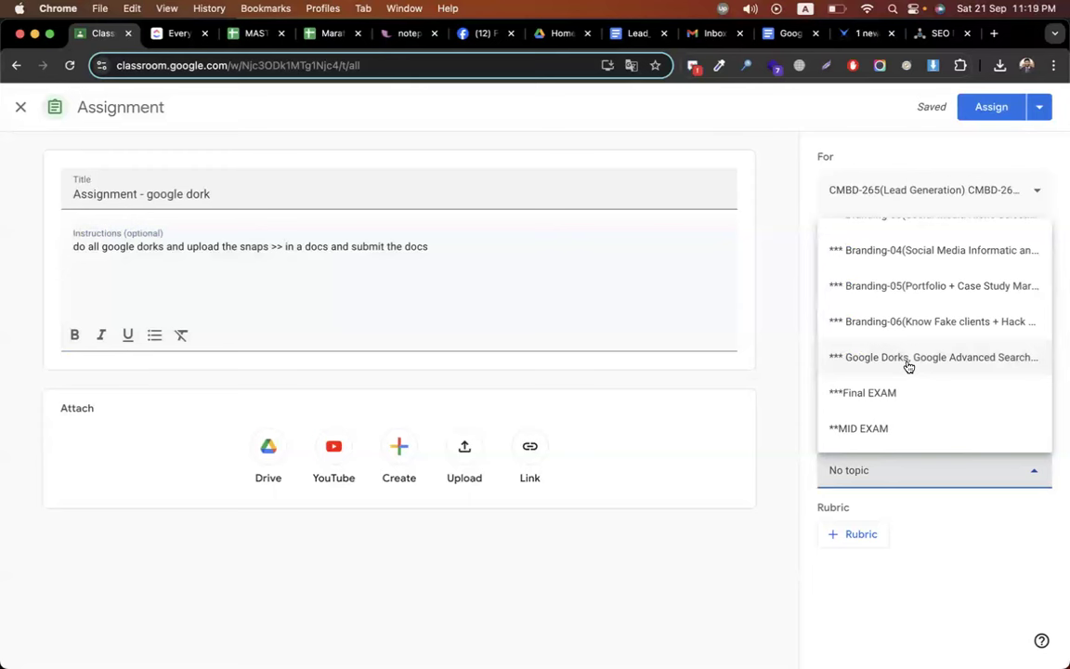
{"action": "left_click", "coordinate": [908, 358]}
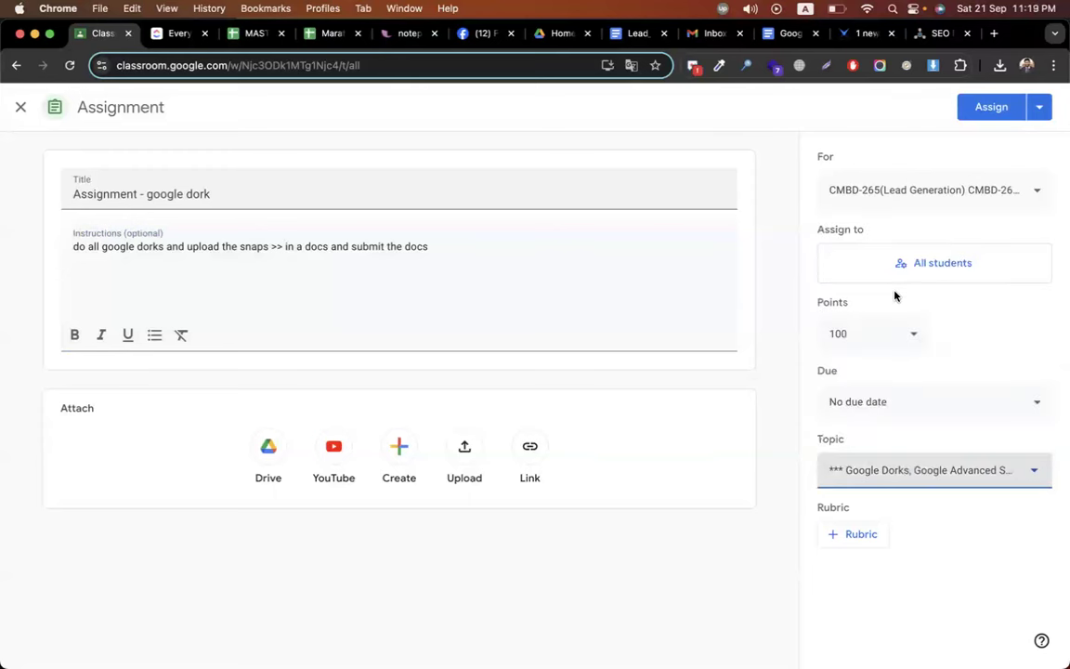
- Add the CMBD-274 class alongside Lead Generation and post the assignment to both
{"action": "left_click", "coordinate": [892, 189]}
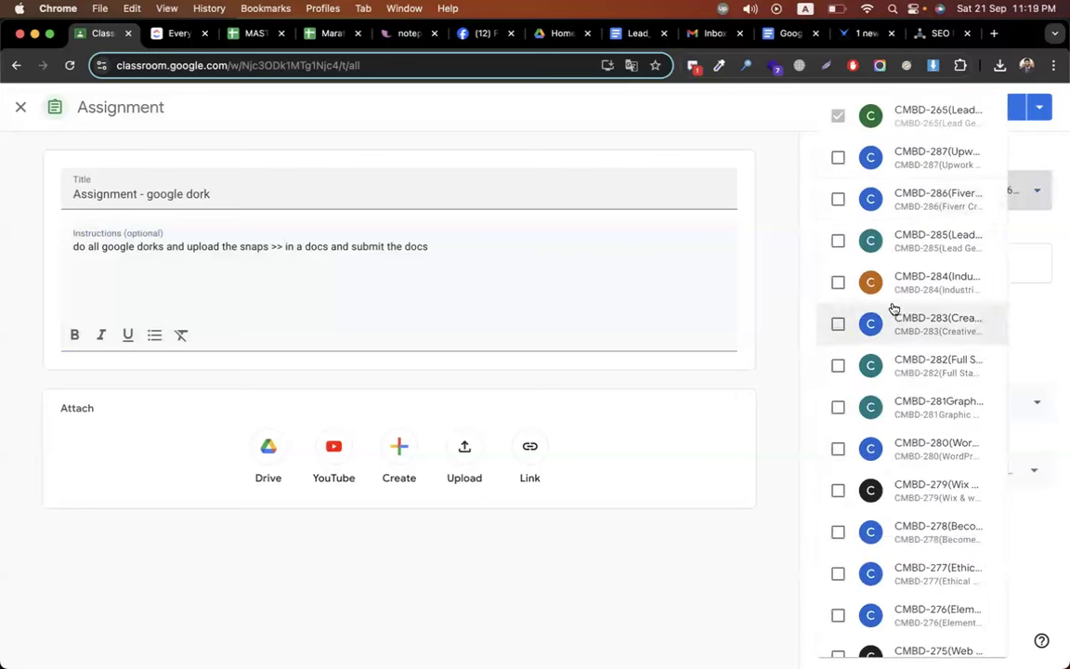
{"action": "scroll", "coordinate": [890, 306], "scroll_direction": "down", "scroll_amount": 3}
{"action": "scroll", "coordinate": [892, 367], "scroll_direction": "down", "scroll_amount": 3}
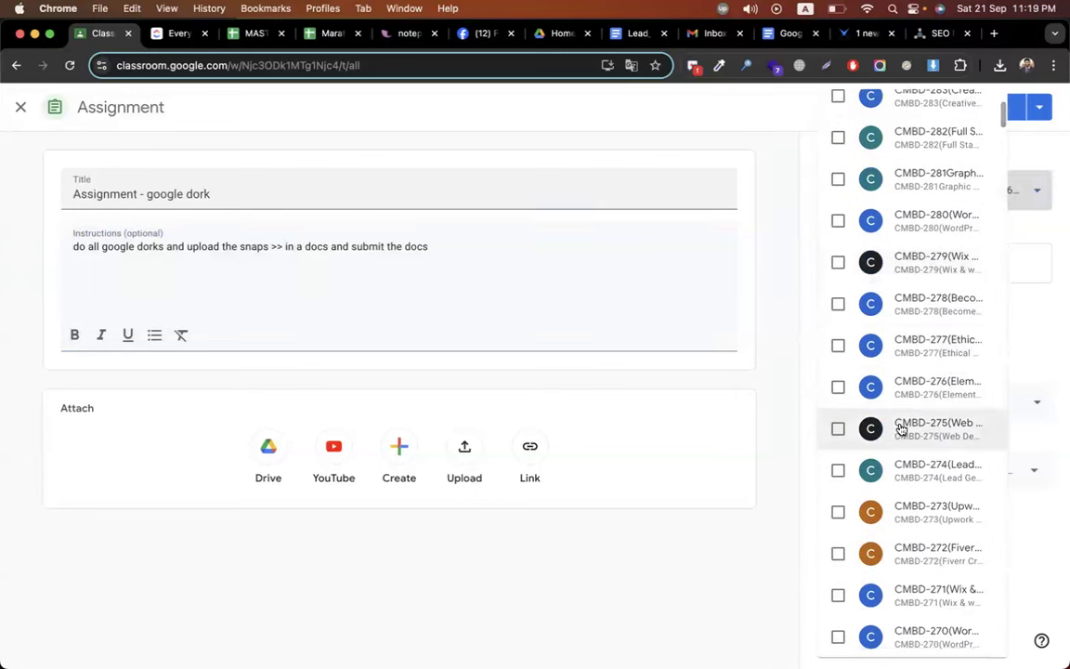
{"action": "left_click", "coordinate": [903, 472]}
{"action": "left_click", "coordinate": [679, 500]}
{"action": "left_click", "coordinate": [988, 108]}
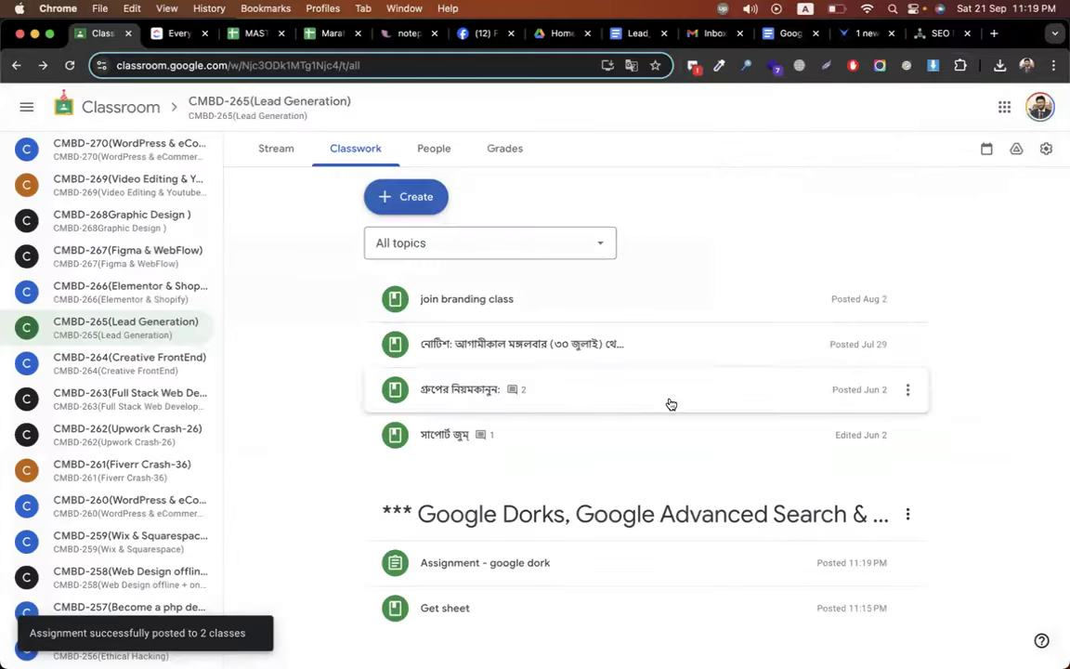
- Close the VISER X, SEOClerks and Google Docs dorks tabs, returning to the Lead Generation classwork
{"action": "left_click", "coordinate": [863, 33]}
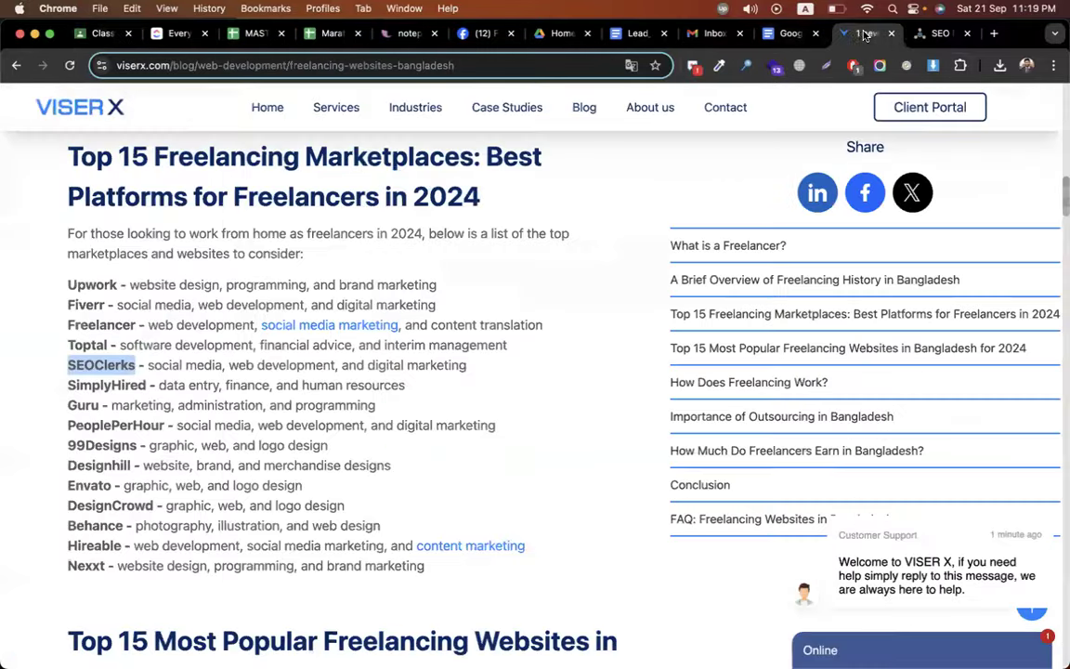
{"action": "left_click", "coordinate": [891, 35]}
{"action": "left_click", "coordinate": [891, 35]}
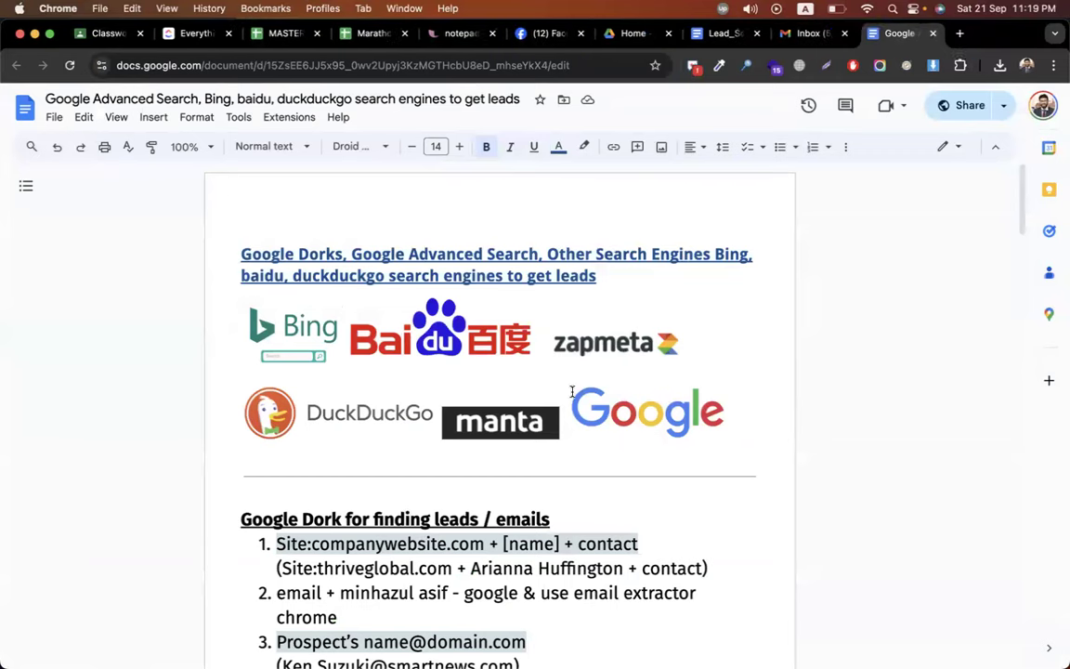
{"action": "left_click", "coordinate": [967, 34]}
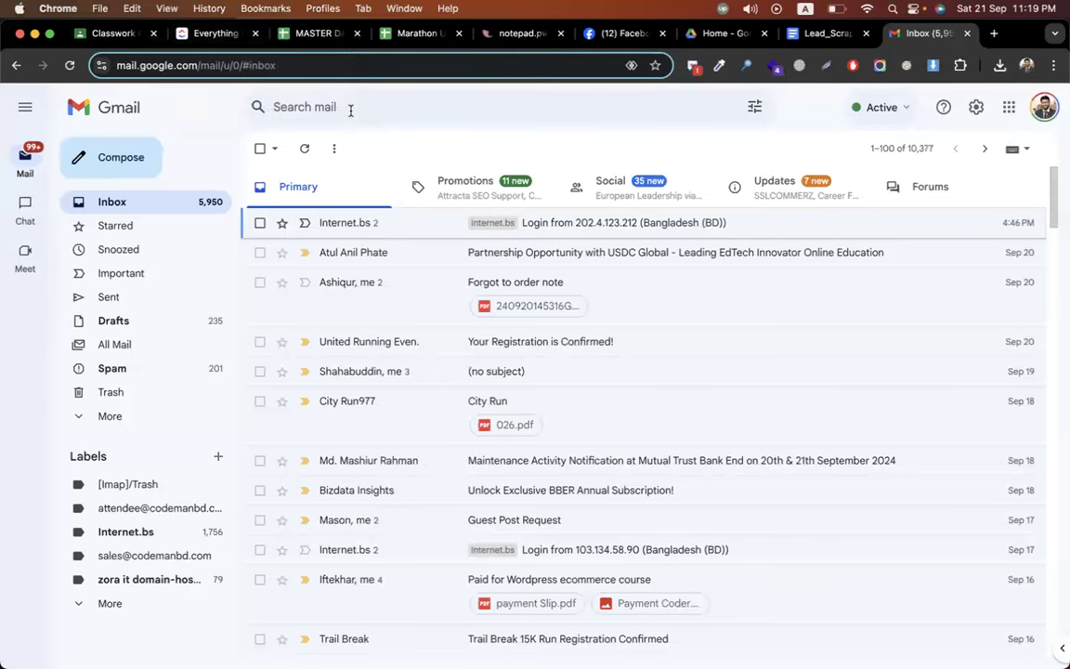
{"action": "left_click", "coordinate": [106, 34]}
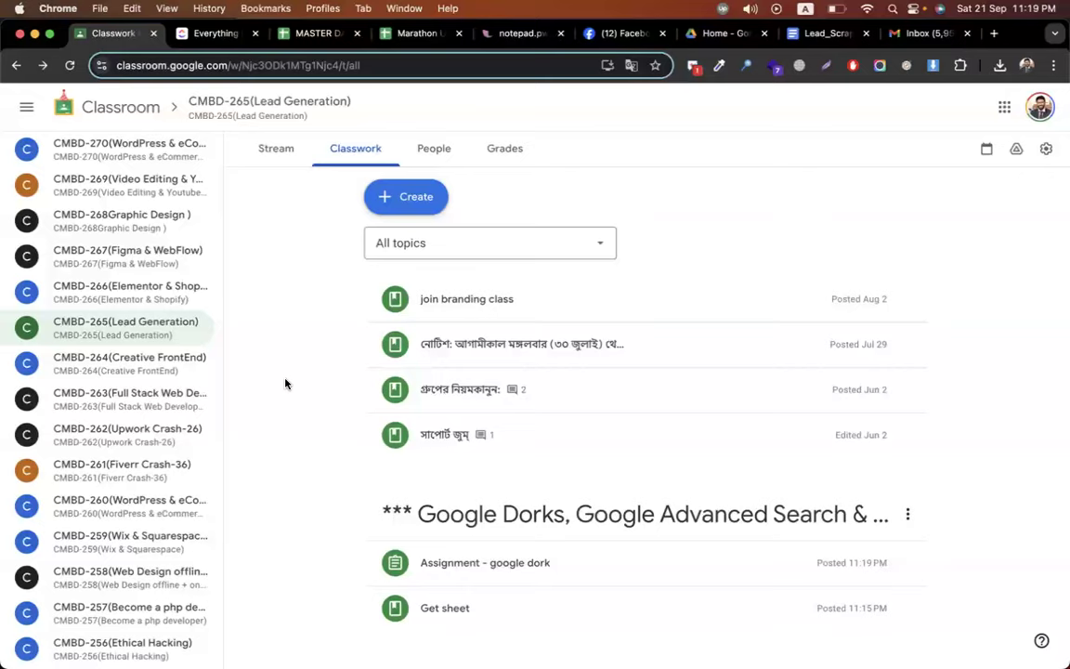
{"action": "scroll", "coordinate": [284, 382], "scroll_direction": "down", "scroll_amount": 10}
{"action": "key", "text": "super+f"}
{"action": "type", "text": "cute"}
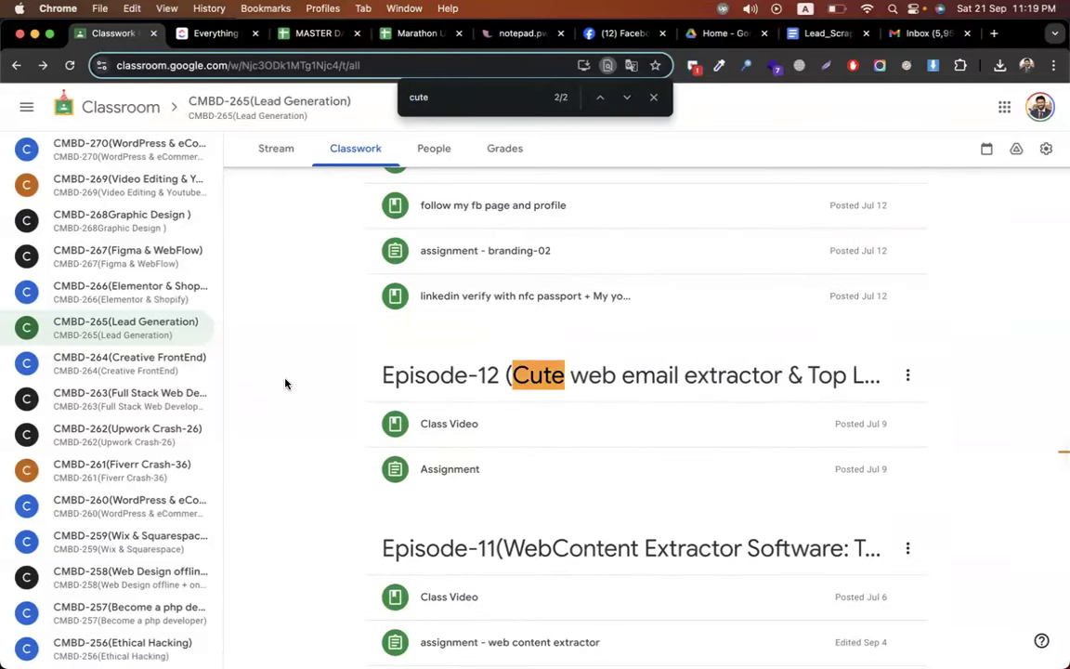
{"action": "key", "text": "BackSpace"}
{"action": "key", "text": "BackSpace"}
{"action": "key", "text": "BackSpace"}
{"action": "key", "text": "BackSpace"}
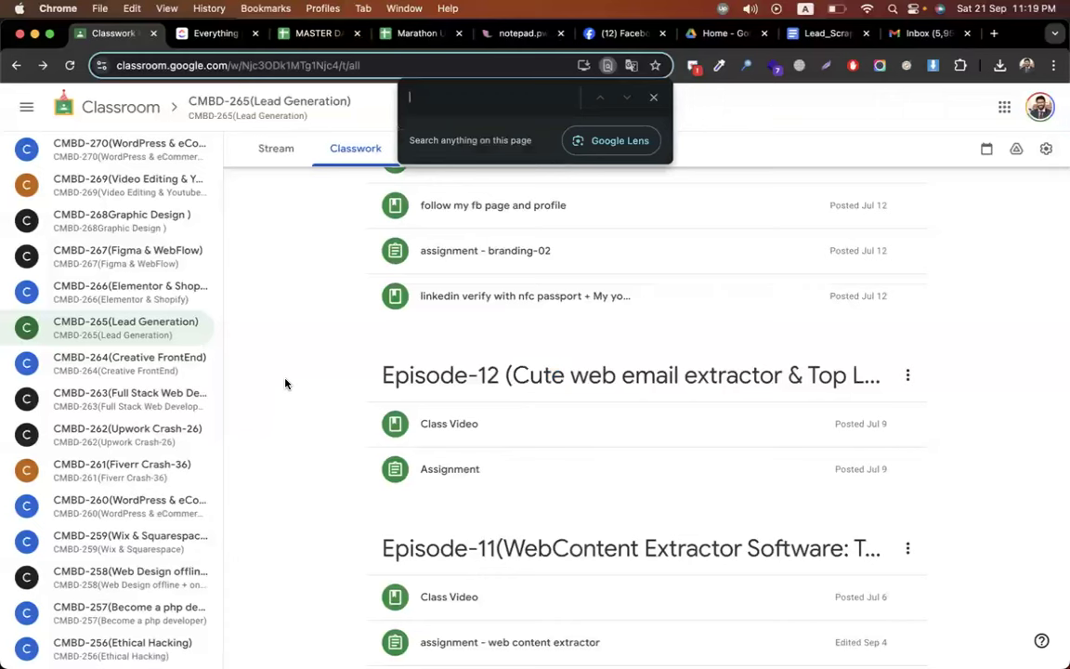
{"action": "left_click", "coordinate": [653, 97]}
{"action": "scroll", "coordinate": [356, 363], "scroll_direction": "up", "scroll_amount": 15}
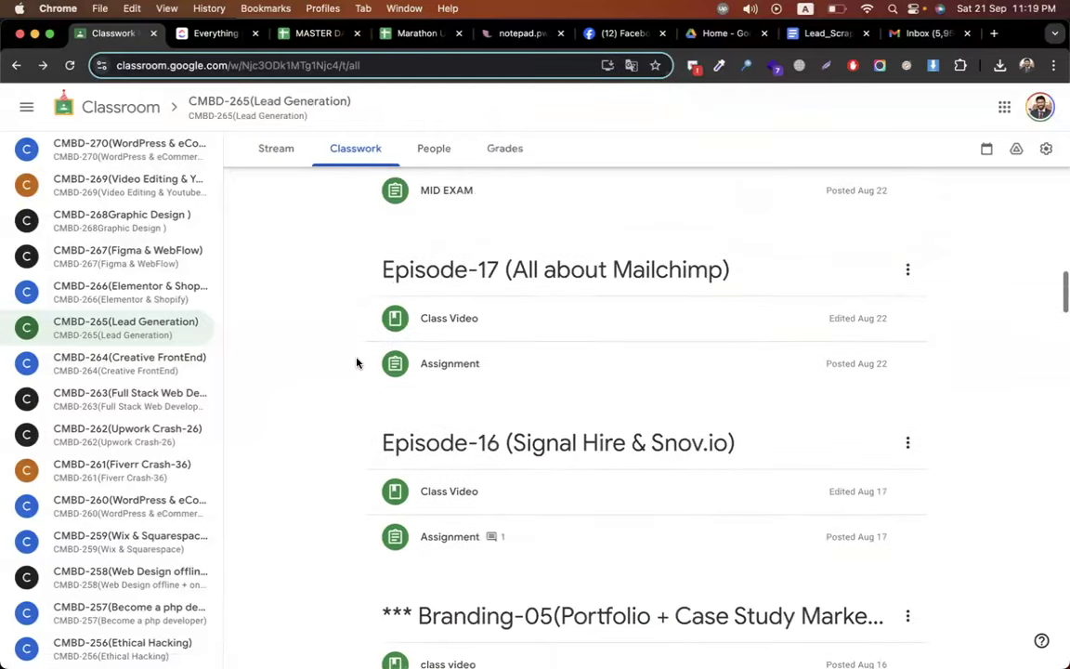
{"action": "scroll", "coordinate": [356, 362], "scroll_direction": "up", "scroll_amount": 15}
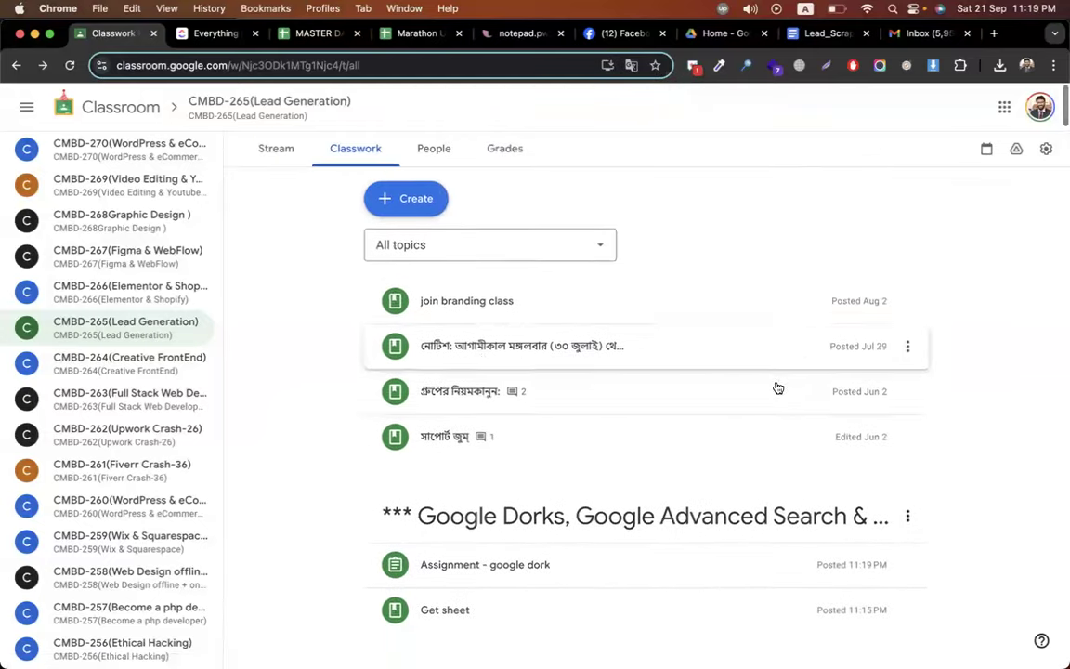
{"action": "scroll", "coordinate": [984, 401], "scroll_direction": "down", "scroll_amount": 5}
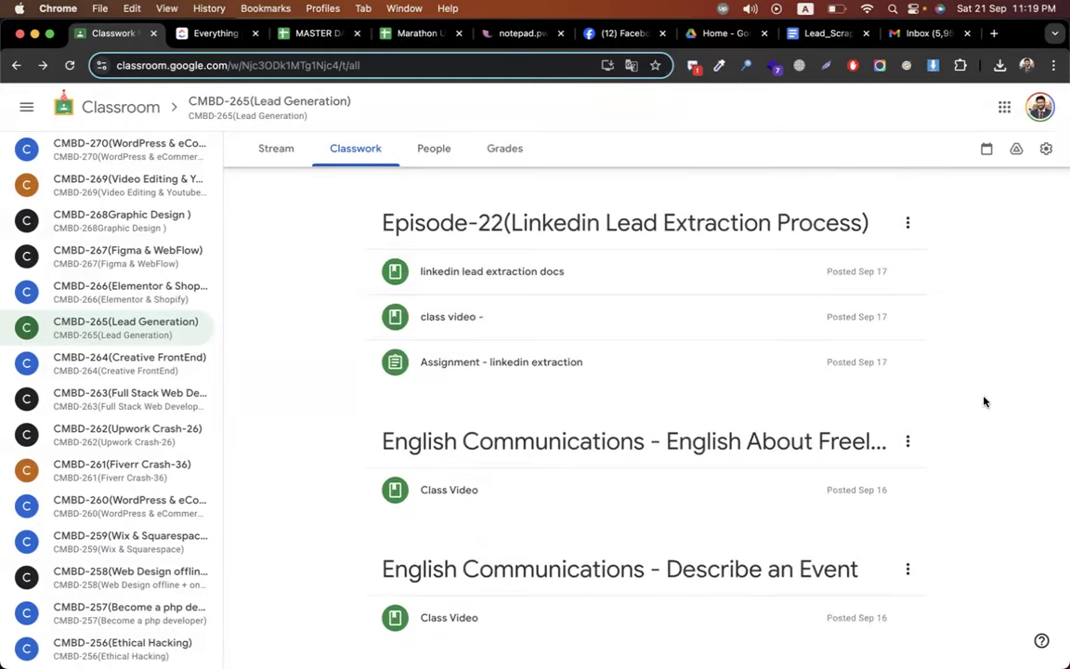
{"action": "scroll", "coordinate": [985, 401], "scroll_direction": "down", "scroll_amount": 3}
{"action": "scroll", "coordinate": [985, 401], "scroll_direction": "down", "scroll_amount": 3}
{"action": "scroll", "coordinate": [985, 401], "scroll_direction": "down", "scroll_amount": 3}
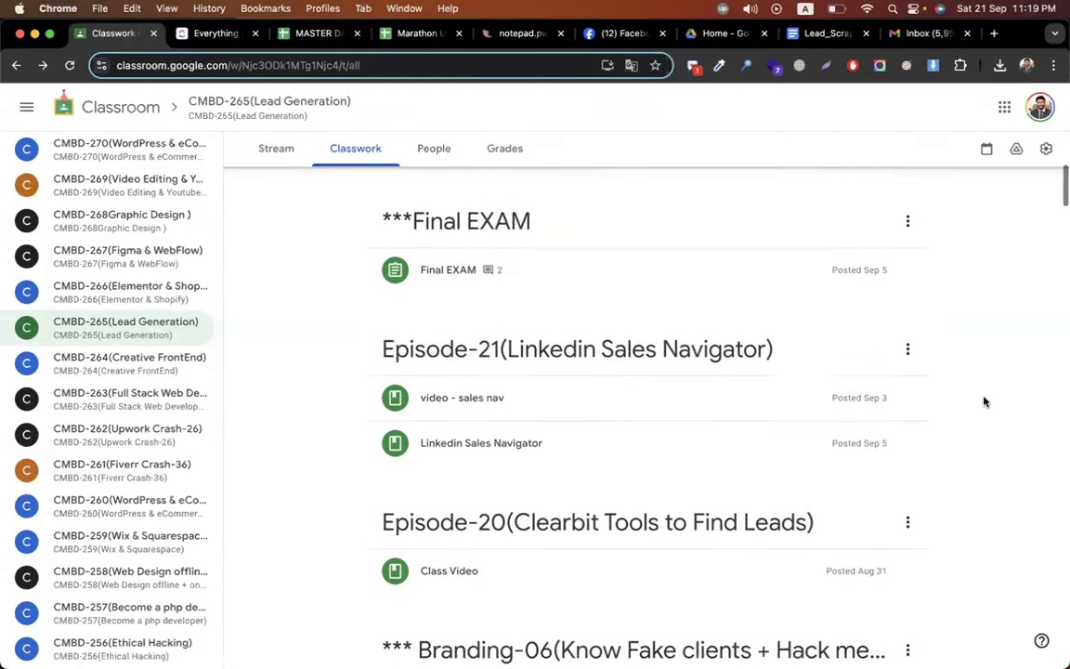
{"action": "scroll", "coordinate": [985, 402], "scroll_direction": "down", "scroll_amount": 3}
{"action": "scroll", "coordinate": [985, 401], "scroll_direction": "down", "scroll_amount": 6}
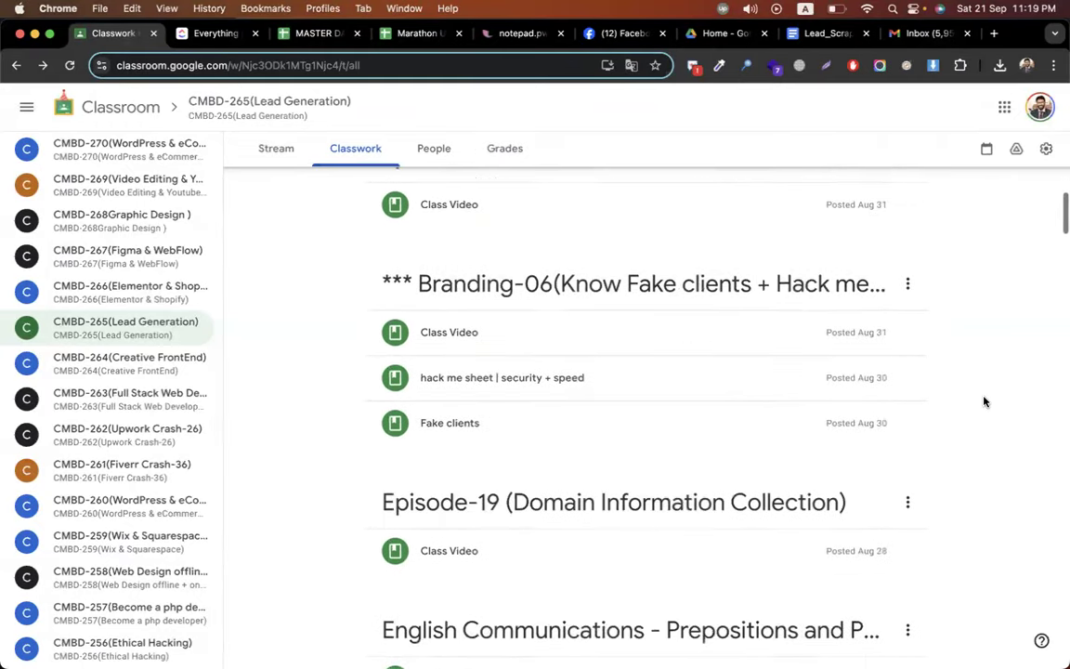
{"action": "scroll", "coordinate": [985, 401], "scroll_direction": "down", "scroll_amount": 5}
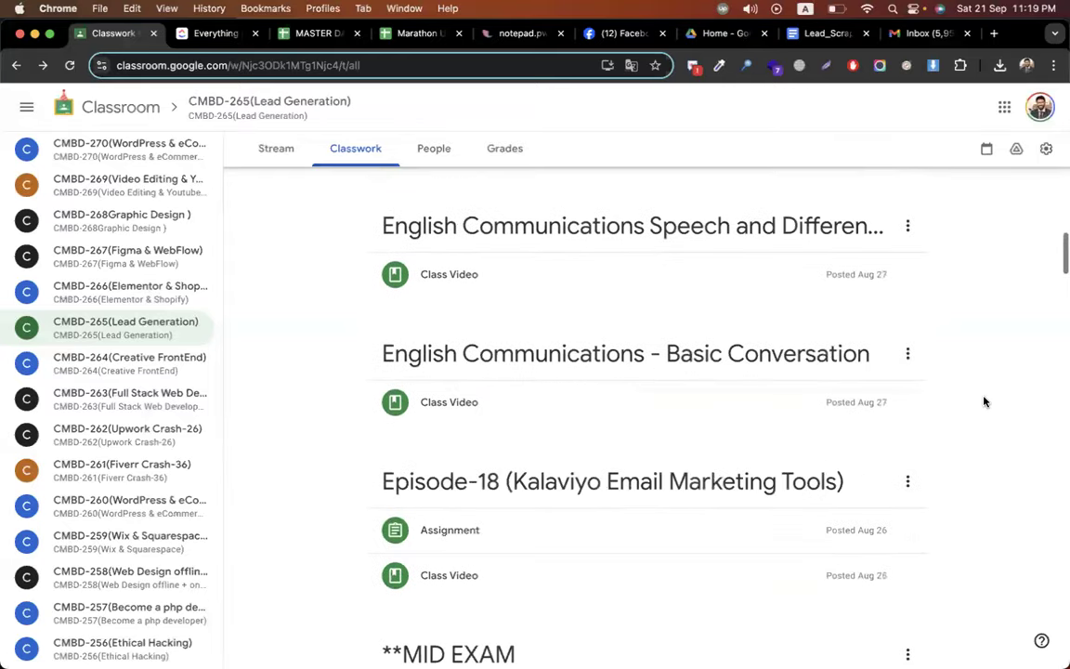
{"action": "scroll", "coordinate": [985, 401], "scroll_direction": "down", "scroll_amount": 6}
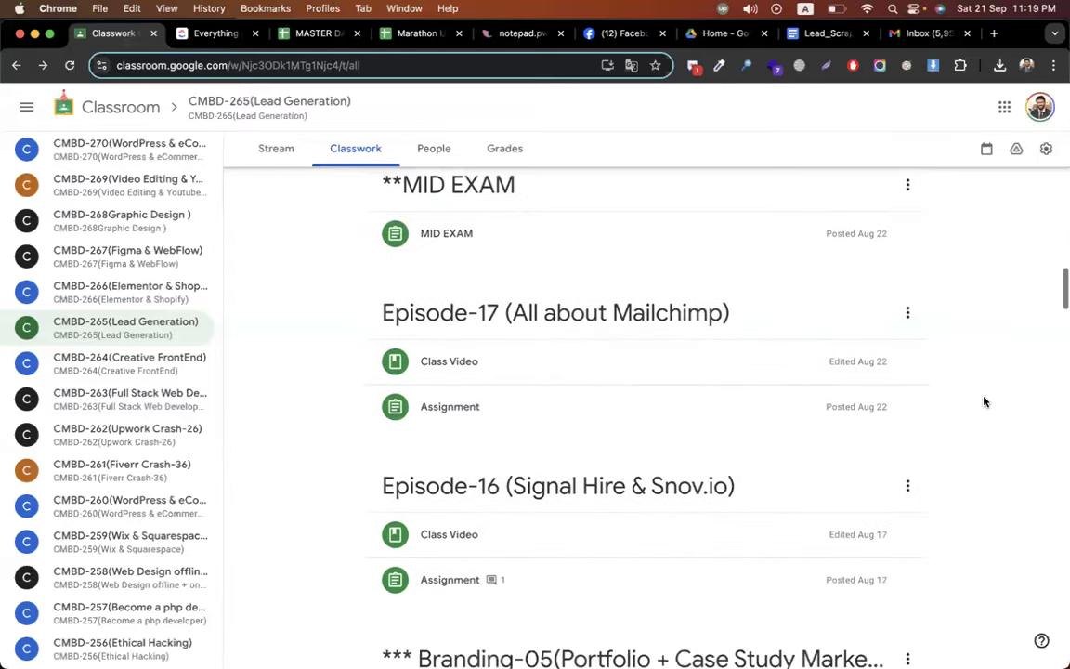
{"action": "scroll", "coordinate": [985, 401], "scroll_direction": "down", "scroll_amount": 4}
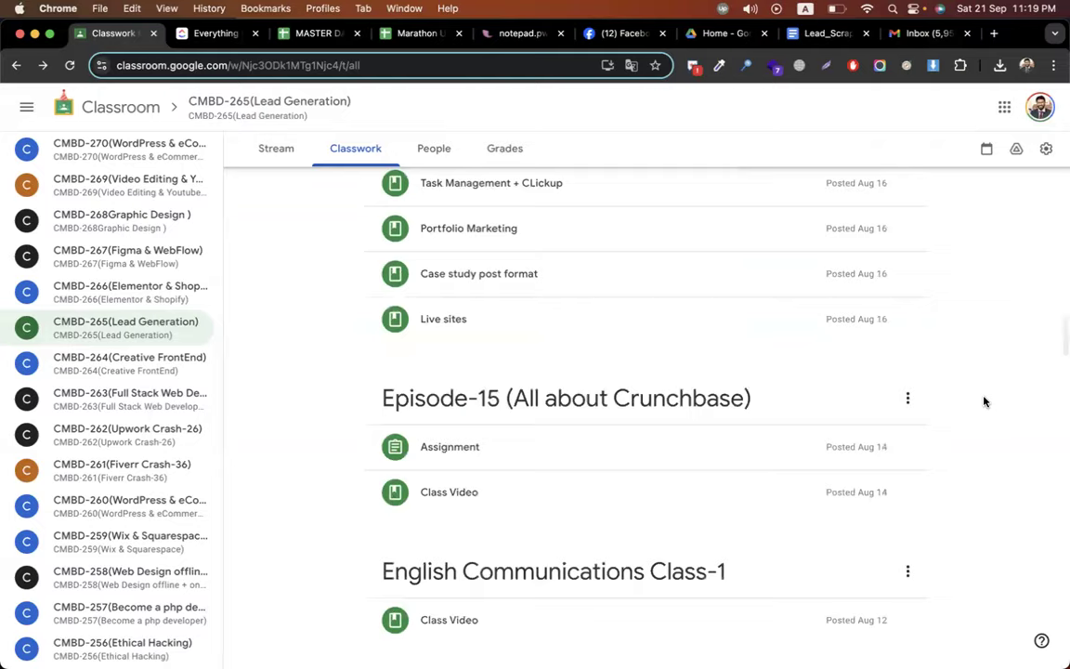
{"action": "scroll", "coordinate": [985, 401], "scroll_direction": "down", "scroll_amount": 5}
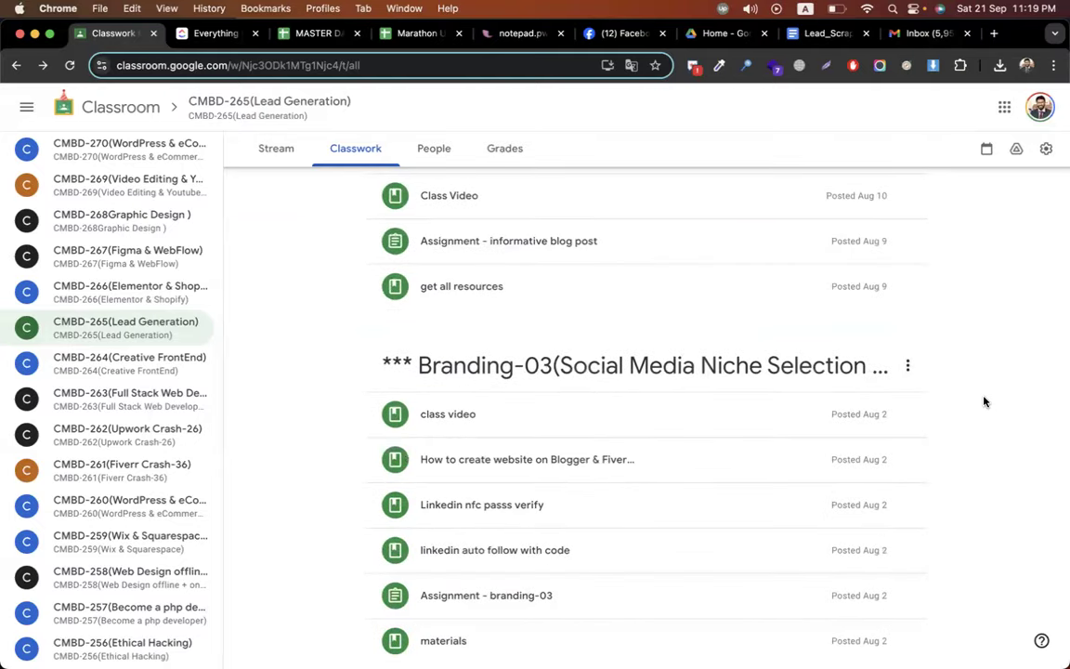
{"action": "scroll", "coordinate": [938, 336], "scroll_direction": "down", "scroll_amount": 4}
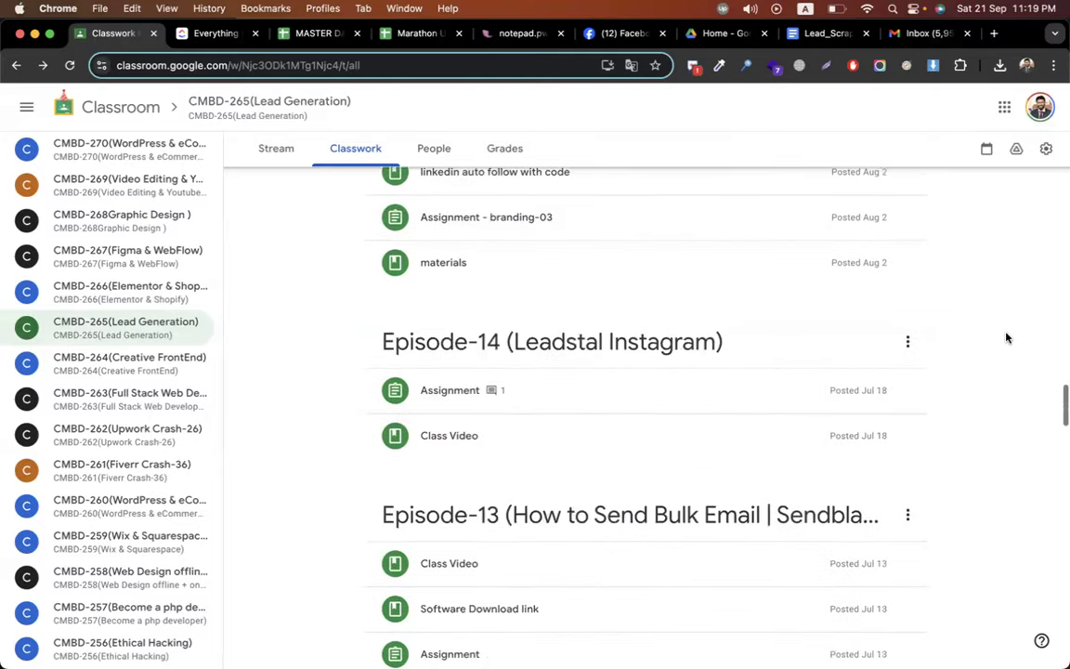
{"action": "scroll", "coordinate": [1006, 337], "scroll_direction": "down", "scroll_amount": 3}
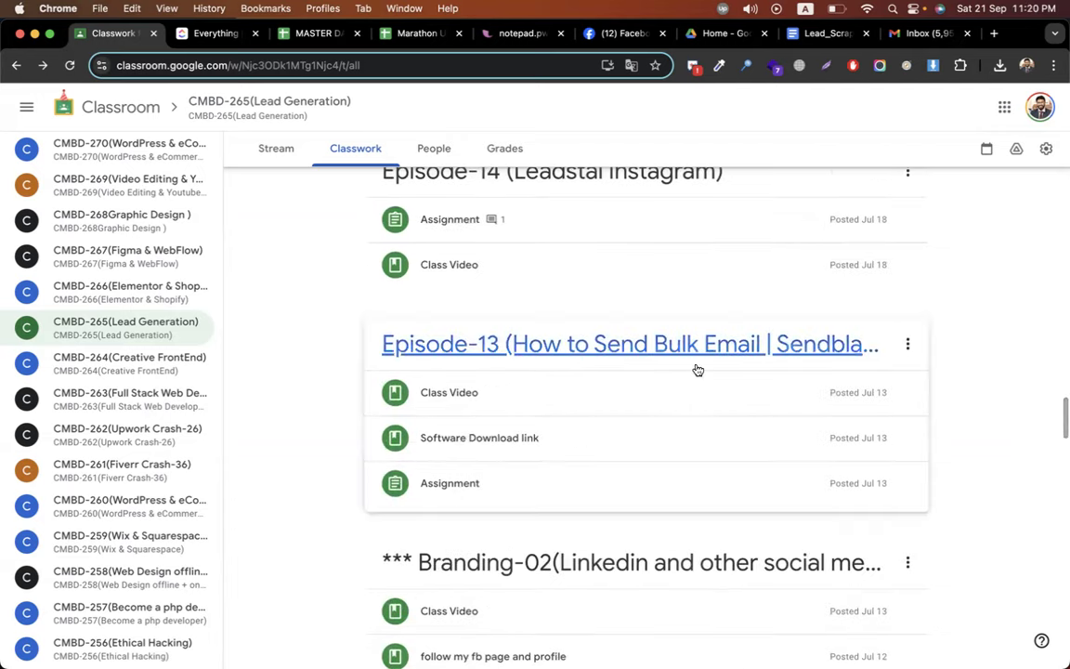
{"action": "scroll", "coordinate": [944, 339], "scroll_direction": "up", "scroll_amount": 10}
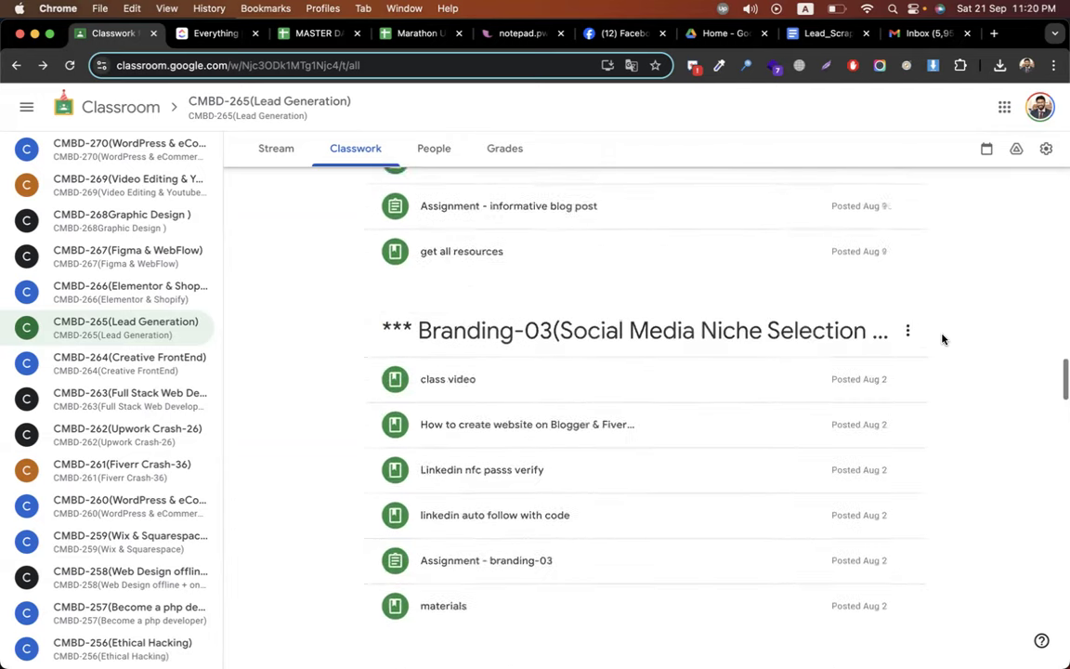
{"action": "scroll", "coordinate": [943, 339], "scroll_direction": "up", "scroll_amount": 10}
{"action": "scroll", "coordinate": [943, 339], "scroll_direction": "down", "scroll_amount": 15}
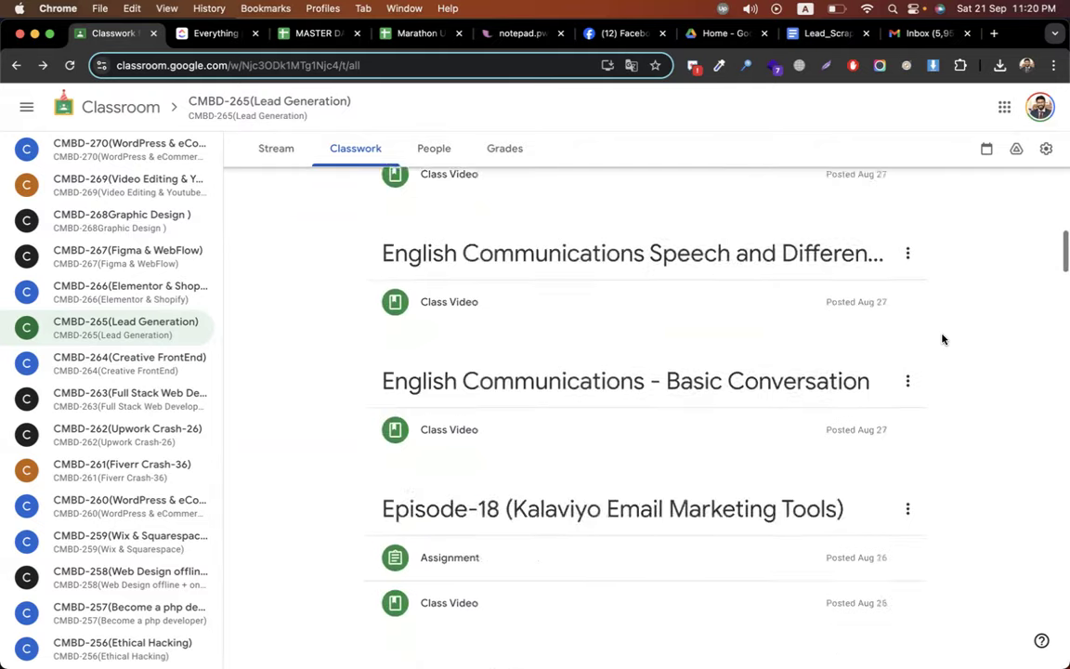
{"action": "scroll", "coordinate": [943, 339], "scroll_direction": "down", "scroll_amount": 4}
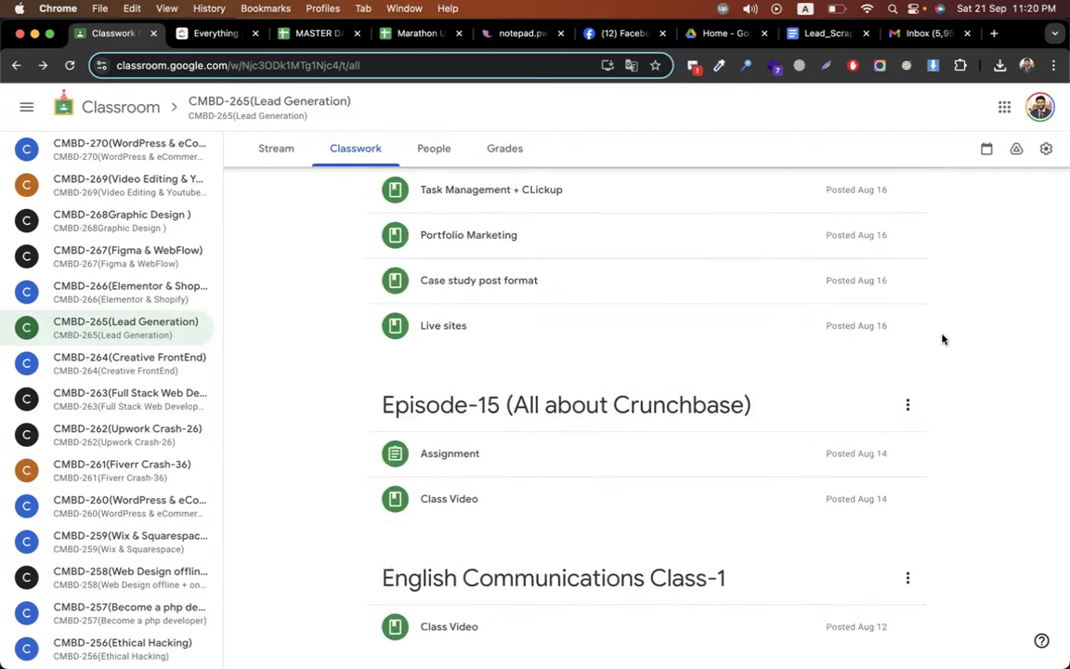